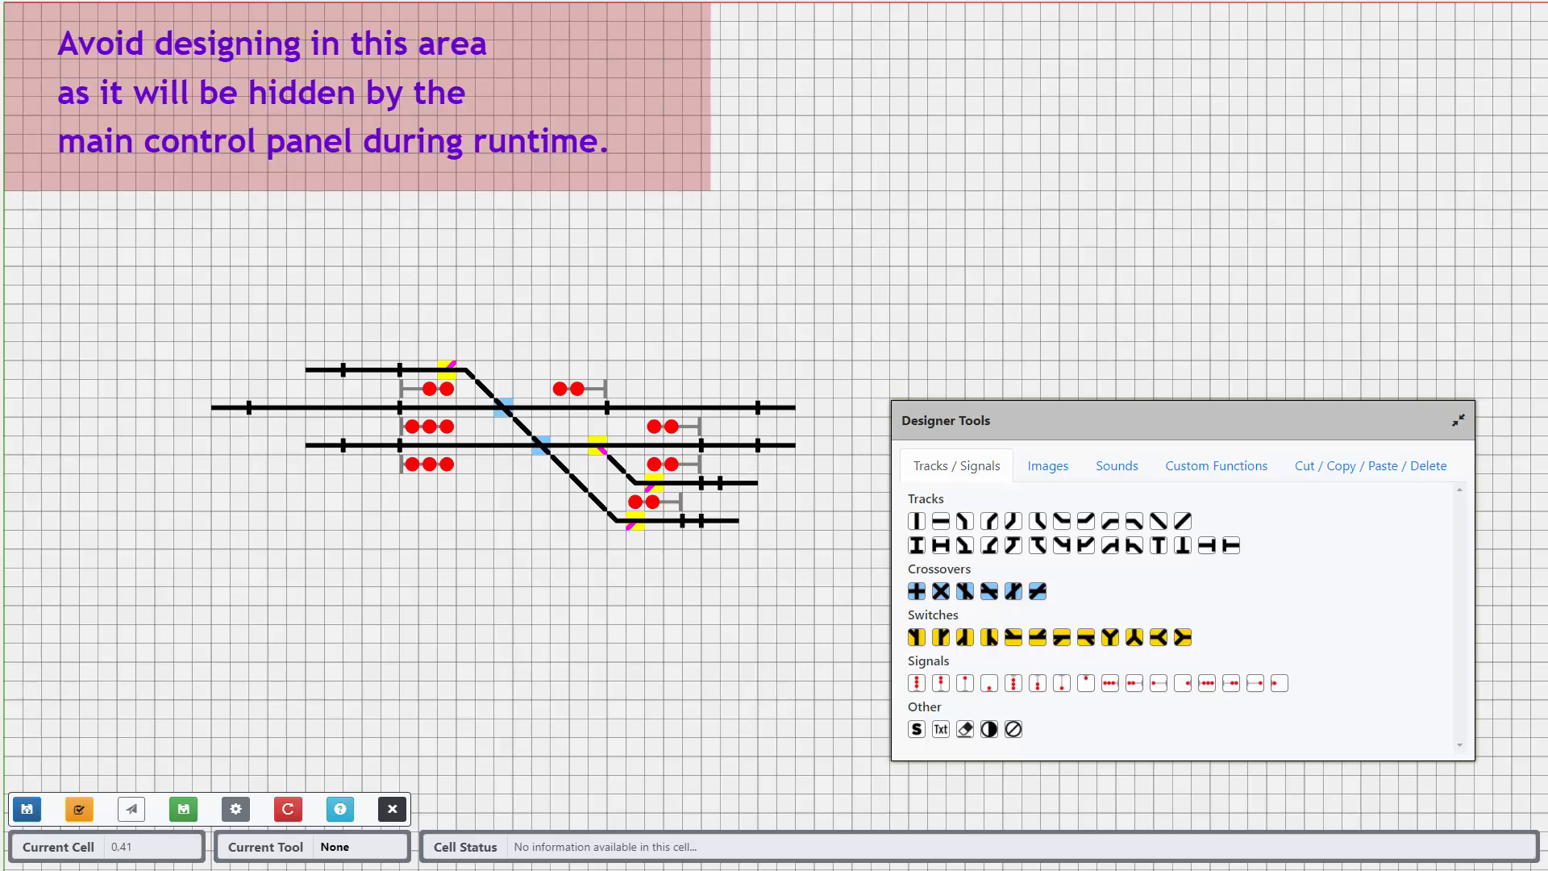
# Place a station just above the middle of the track layout and name it Test Station A.
pyautogui.click(918, 730)
pyautogui.click(918, 730)
pyautogui.click(532, 311)
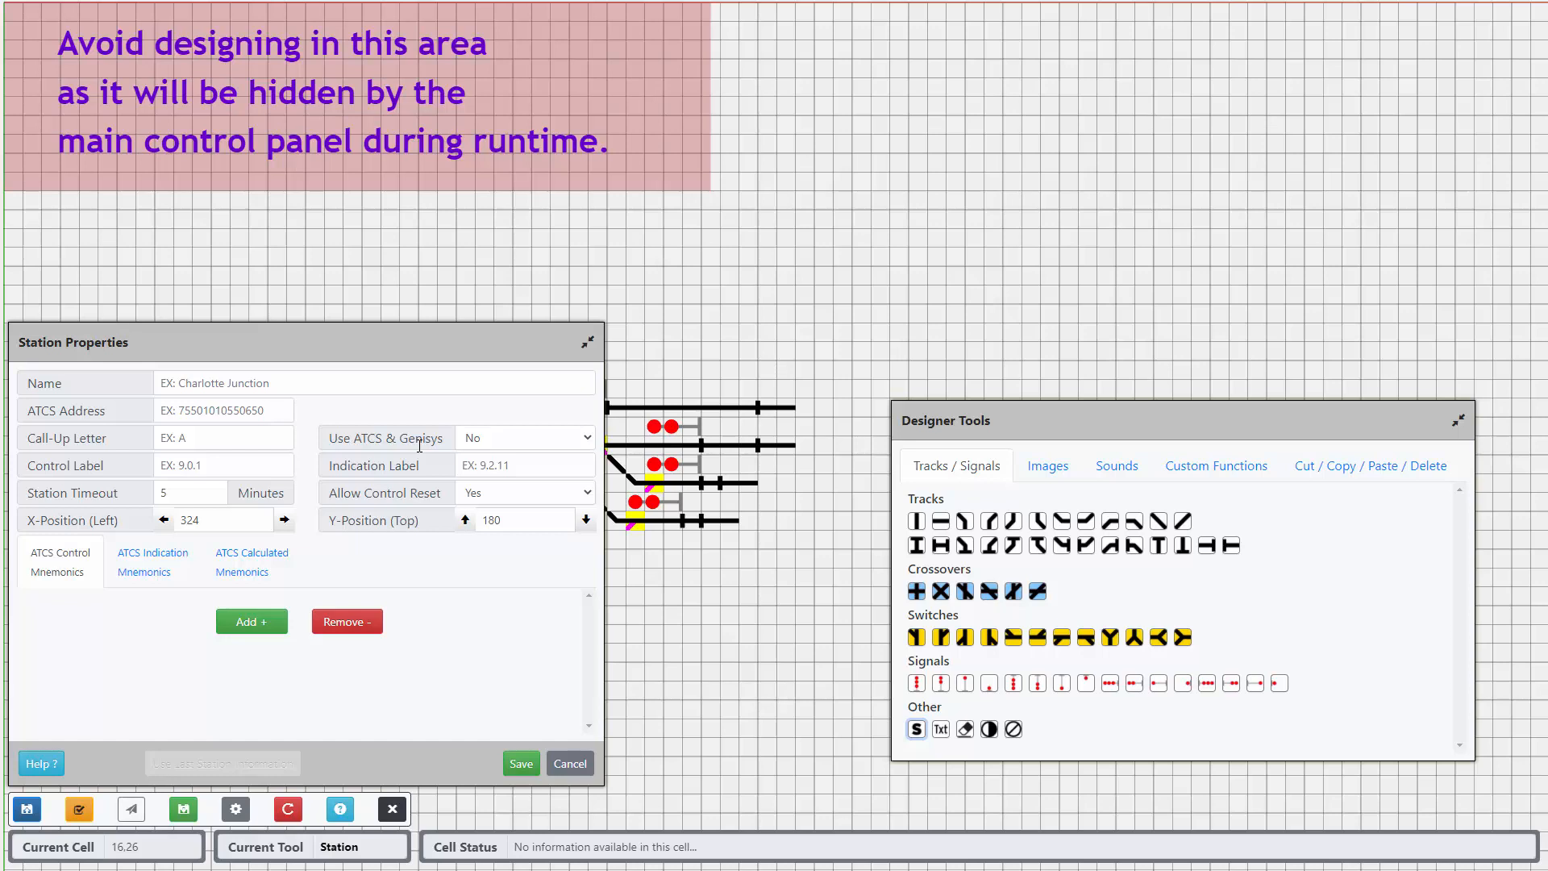
pyautogui.click(350, 384)
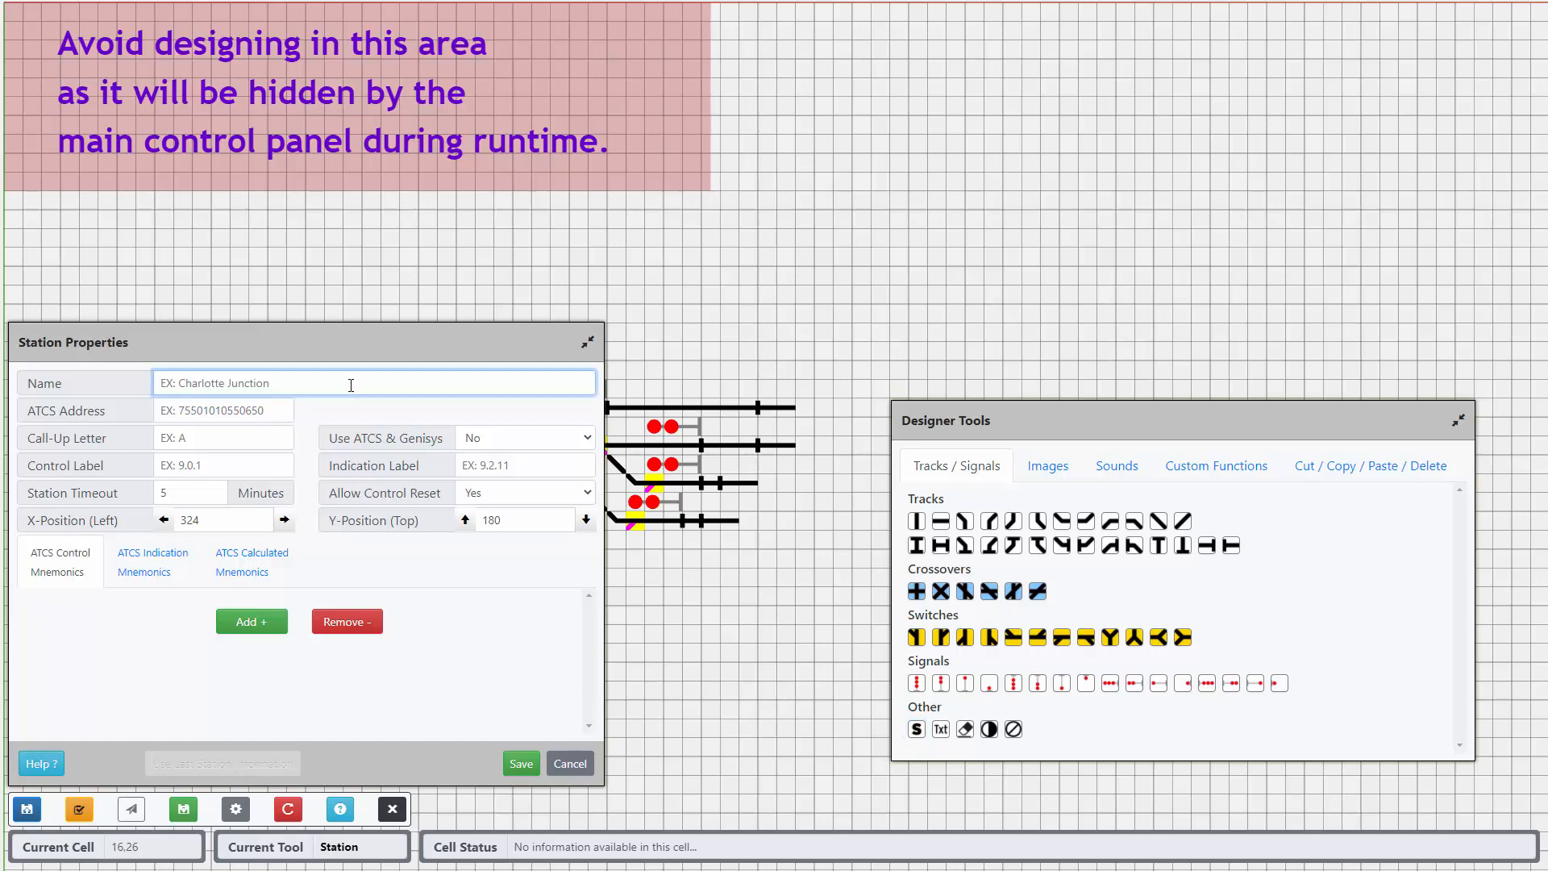
pyautogui.write('Test Station A')
# Try wrapping the station name in <strong></strong> tags, and set it back to plain Test Station A.
pyautogui.hotkey('ctrl', 'a')
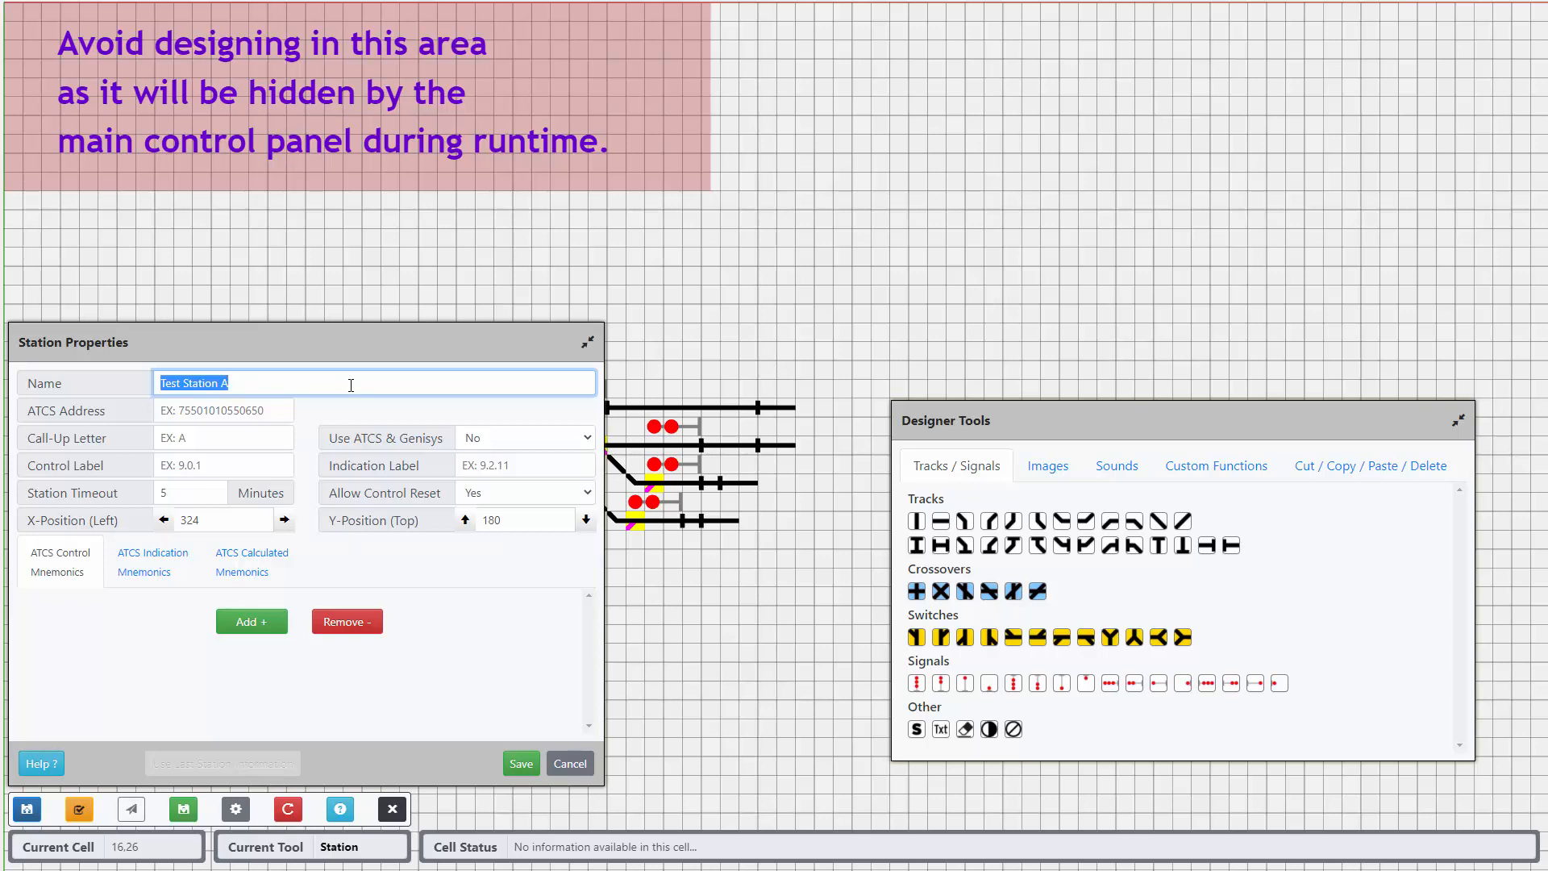
pyautogui.press('BackSpace')
pyautogui.write('<t')
pyautogui.press('BackSpace')
pyautogui.write('strong></strong>')
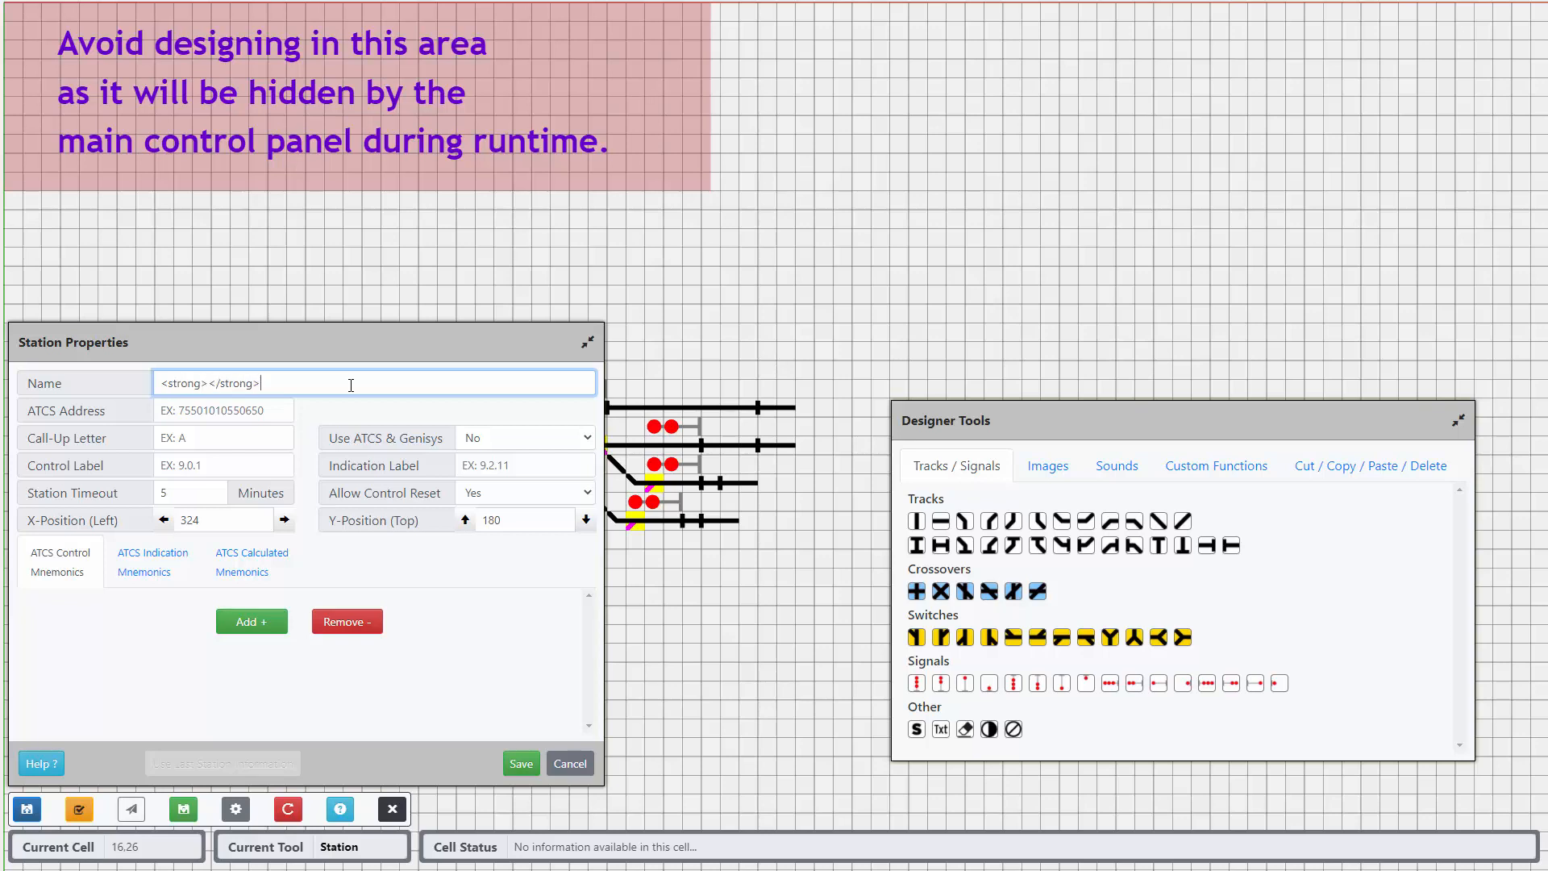
pyautogui.write('Test Station A')
pyautogui.hotkey('ctrl', 'a')
pyautogui.write('Test Station A')
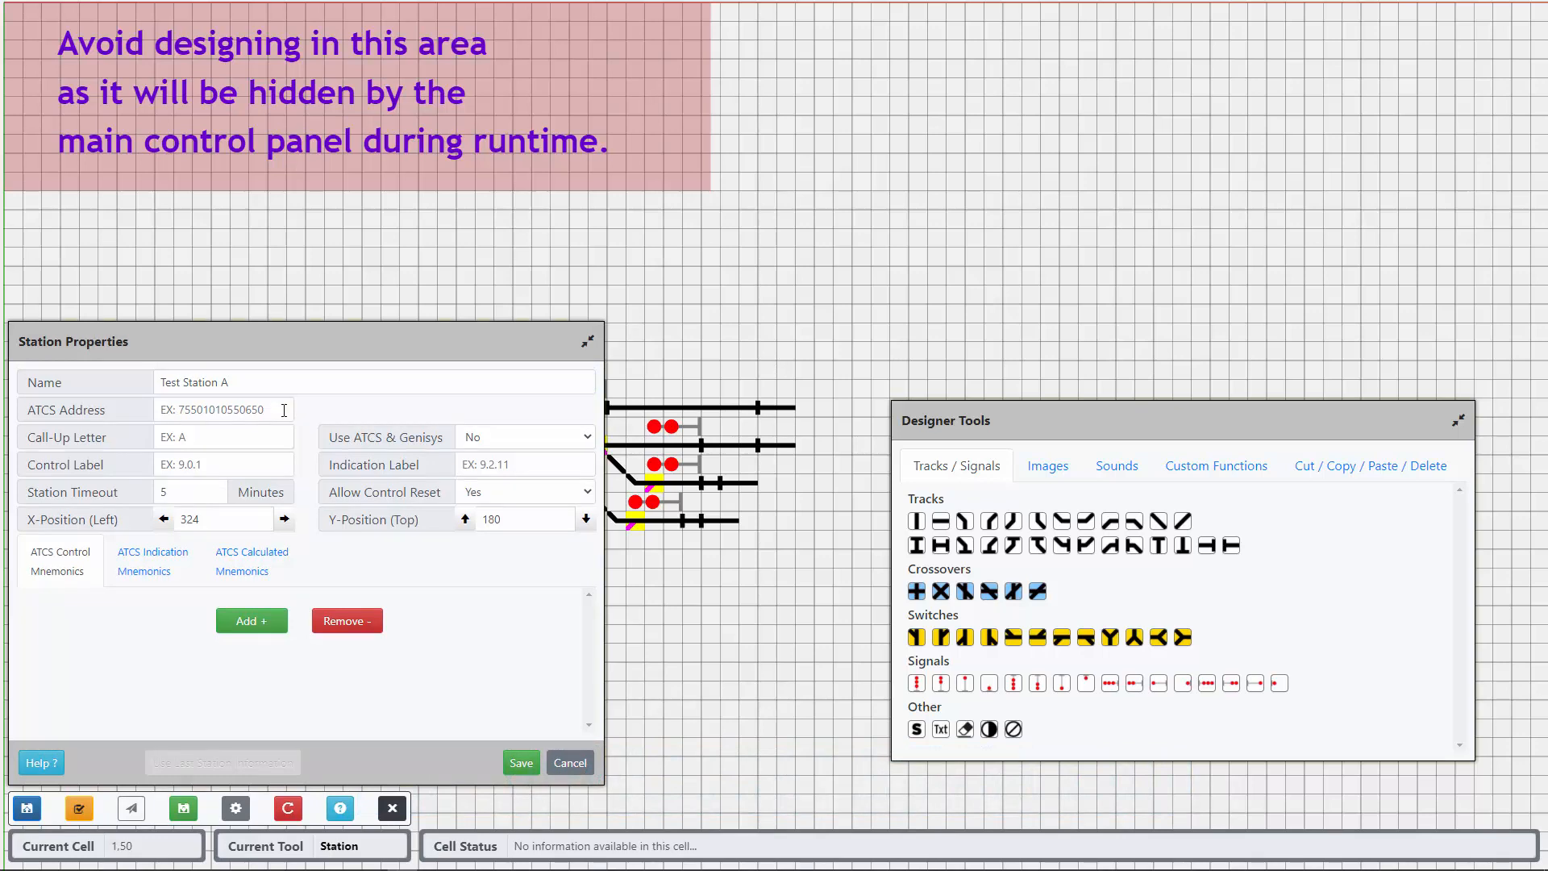
pyautogui.click(283, 409)
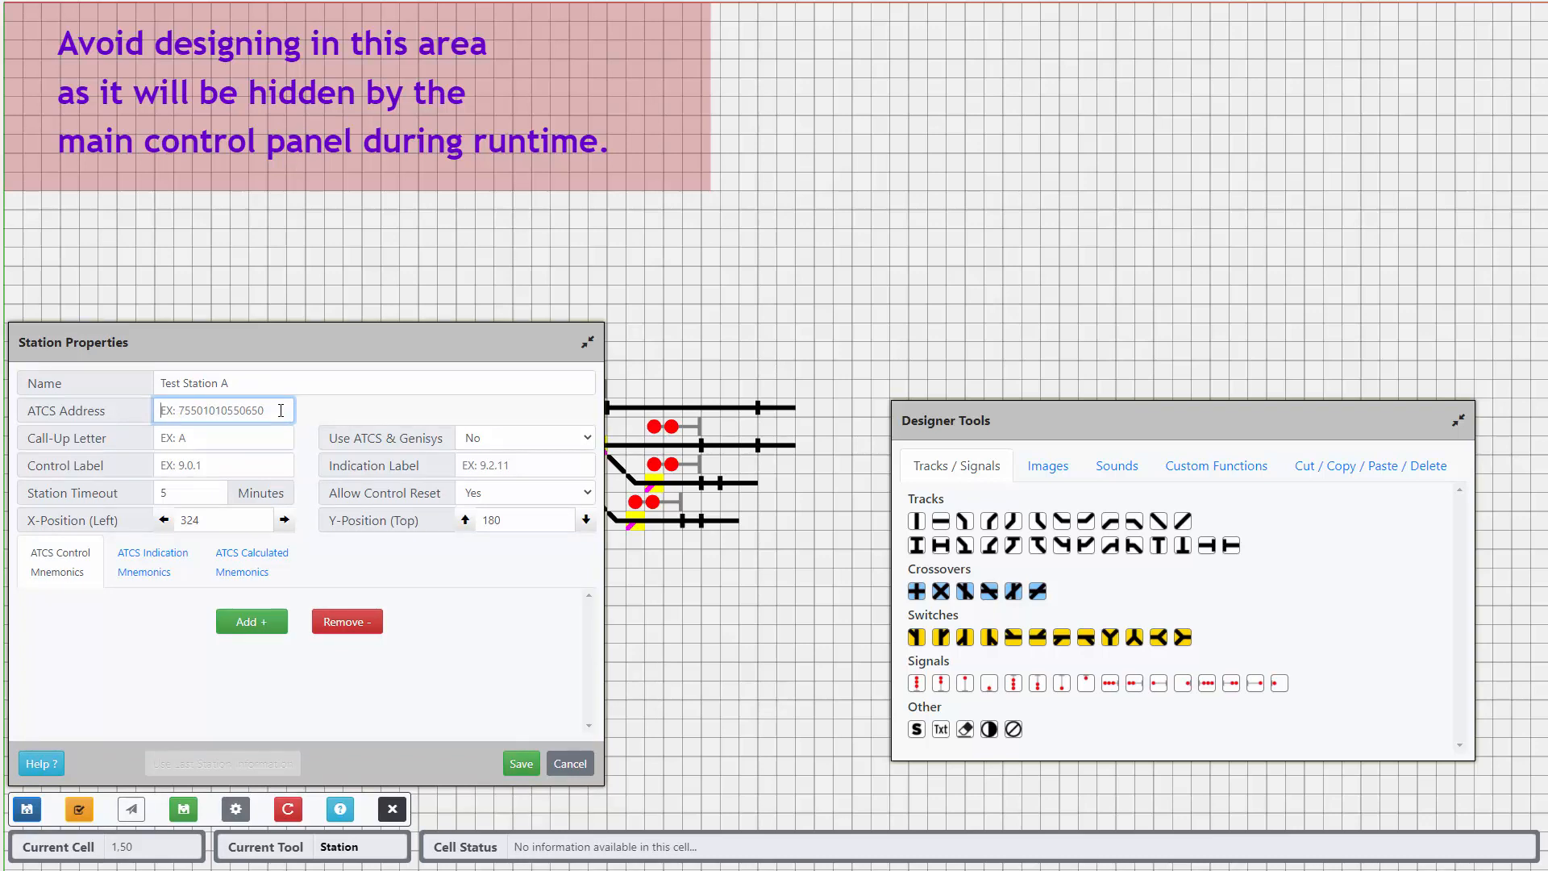
pyautogui.write('75501050060202')
pyautogui.click(206, 440)
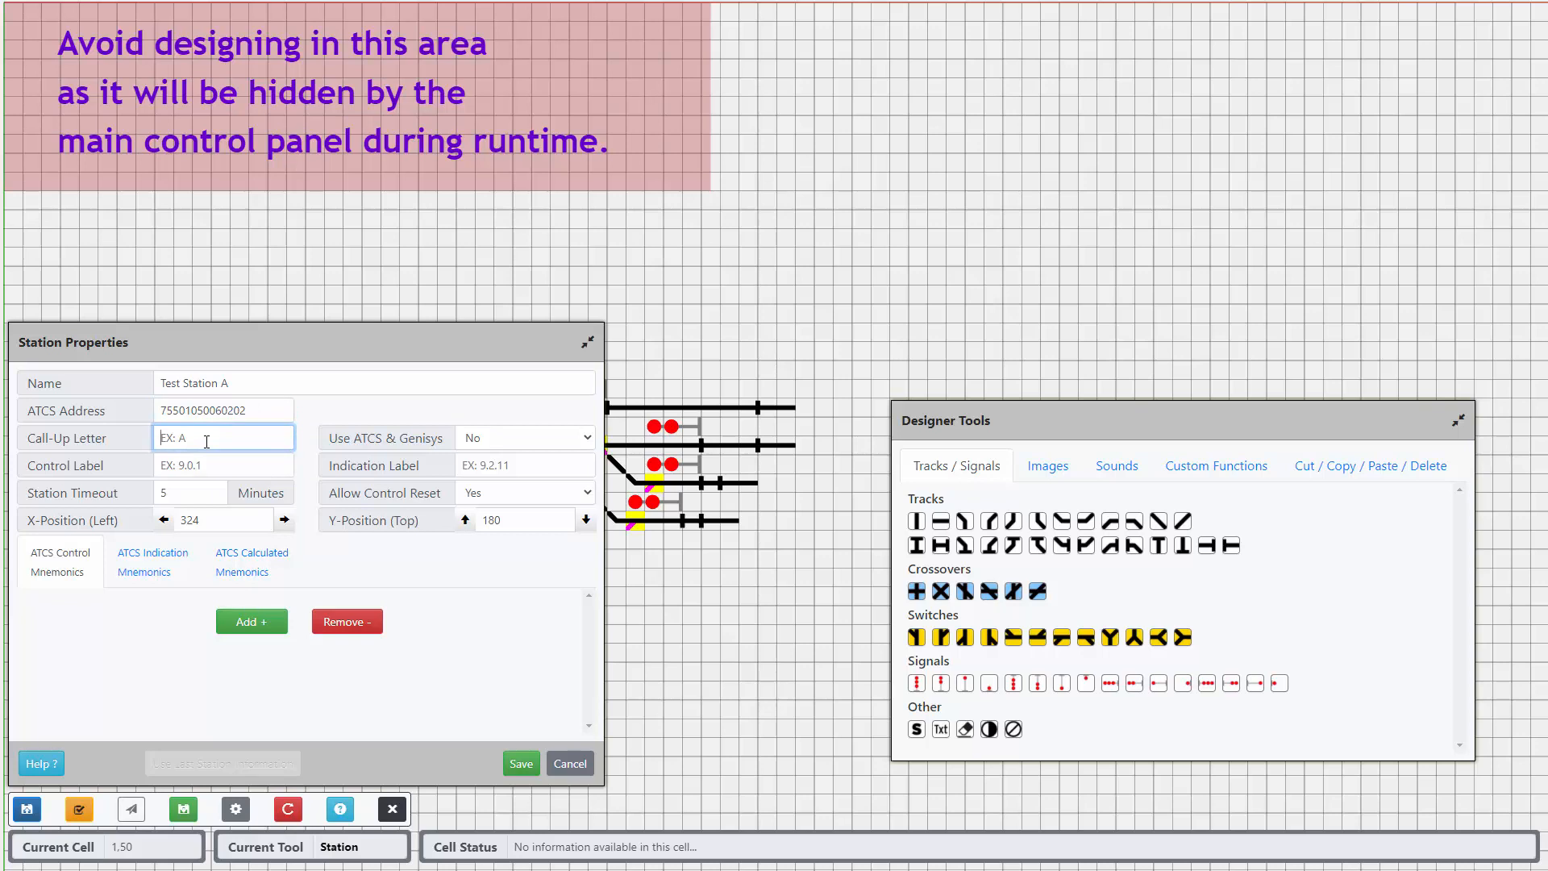
pyautogui.write('A')
pyautogui.press('Tab')
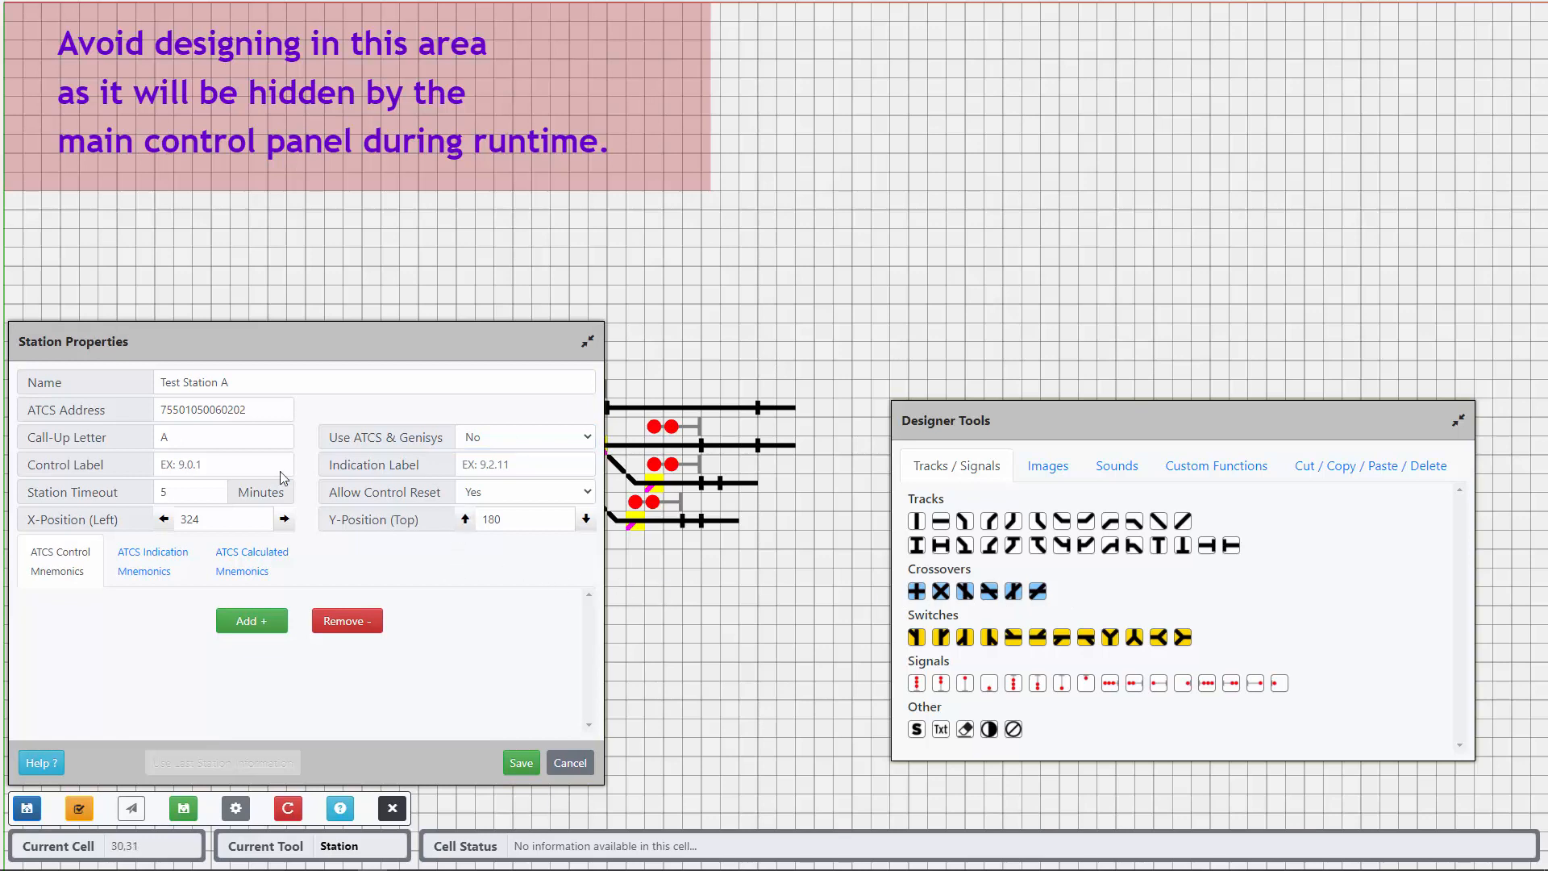
# Set the station's control label to 9.0.1 and its indication label to 9.2.11.
pyautogui.click(222, 467)
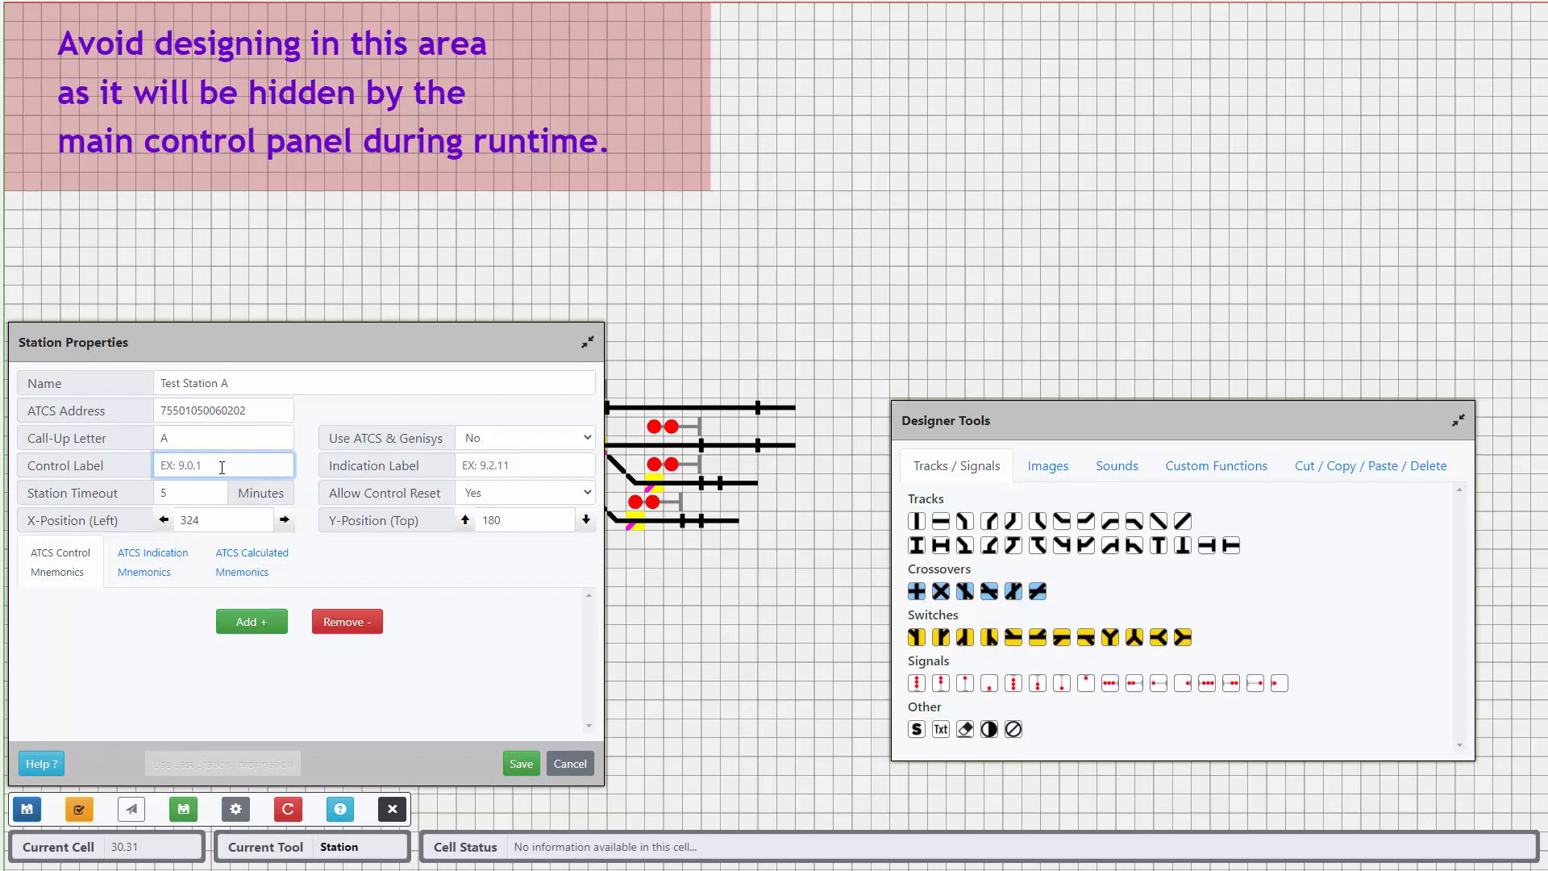
pyautogui.write('9.0.1')
pyautogui.press('Tab')
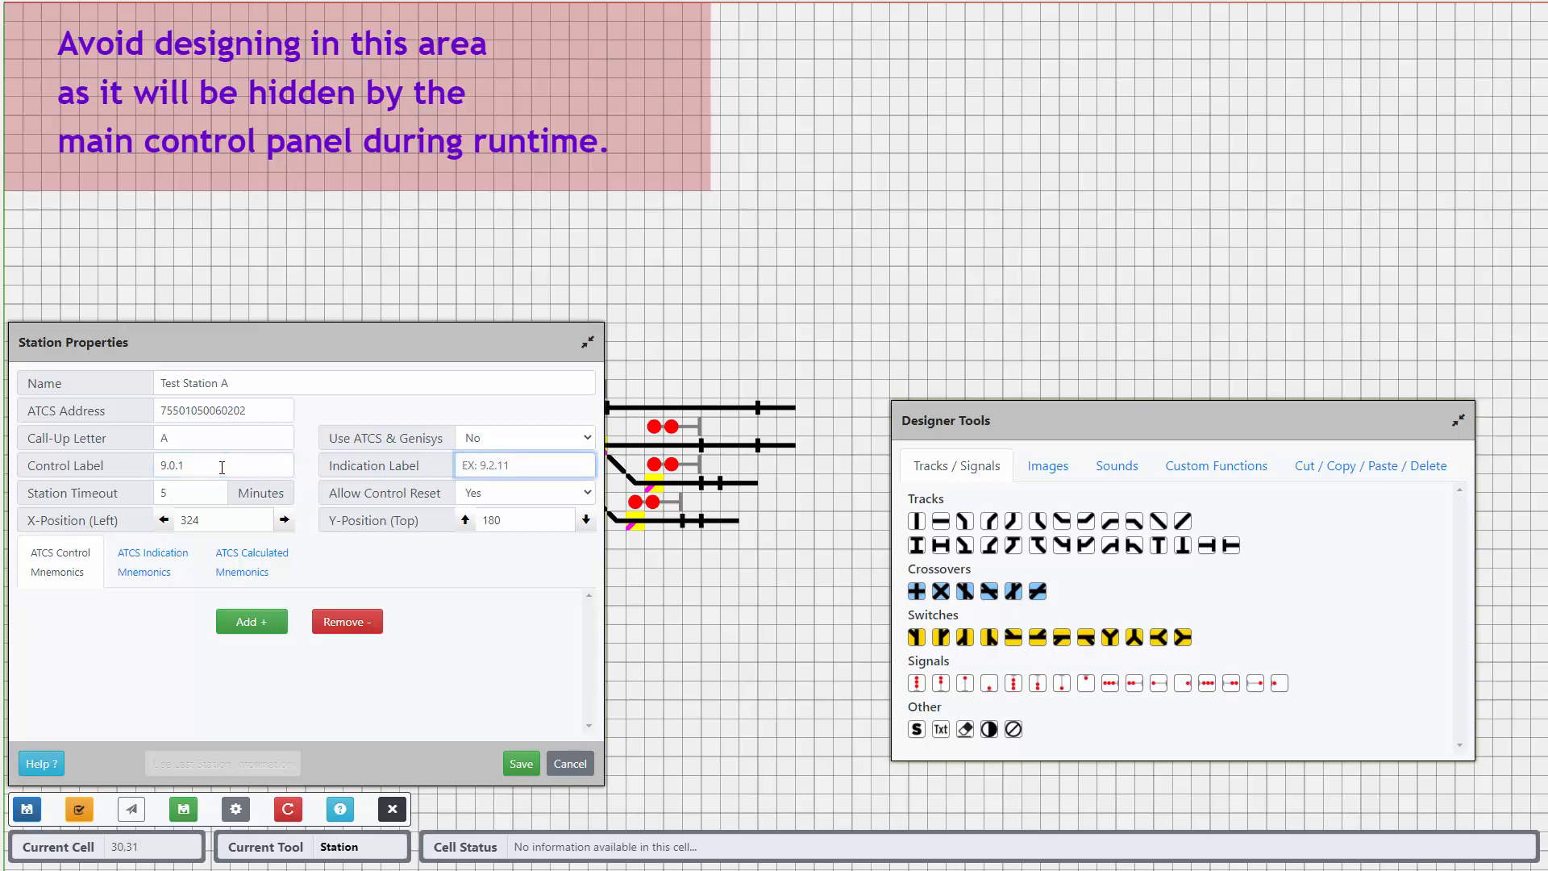
pyautogui.write('9.2.11')
pyautogui.press('Tab')
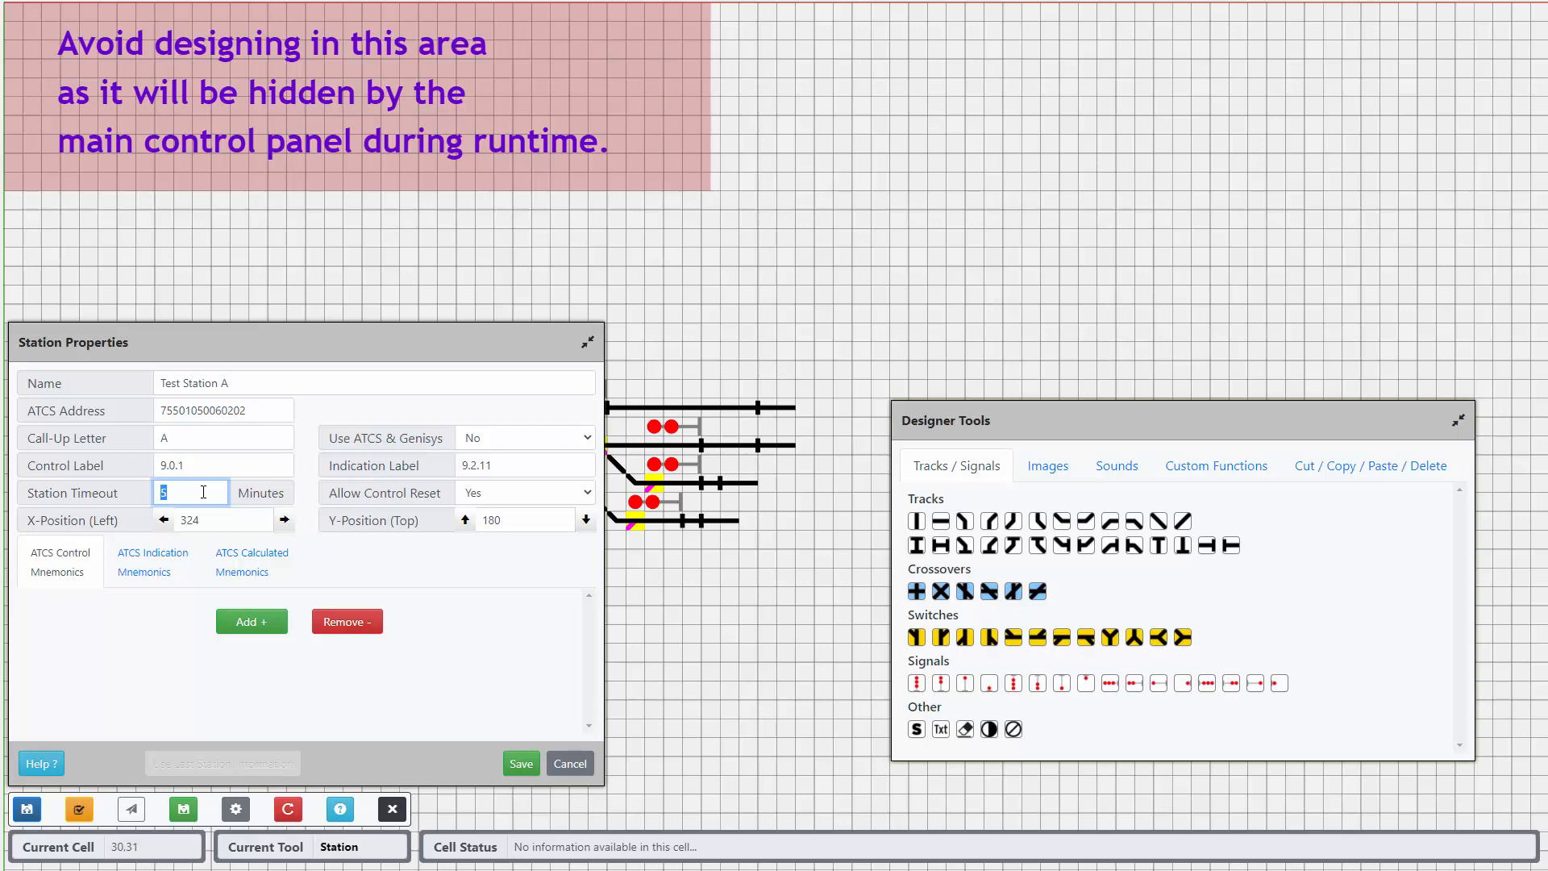
# Examine the station timeout, control reset and X/Y position settings of the station.
pyautogui.press('Tab')
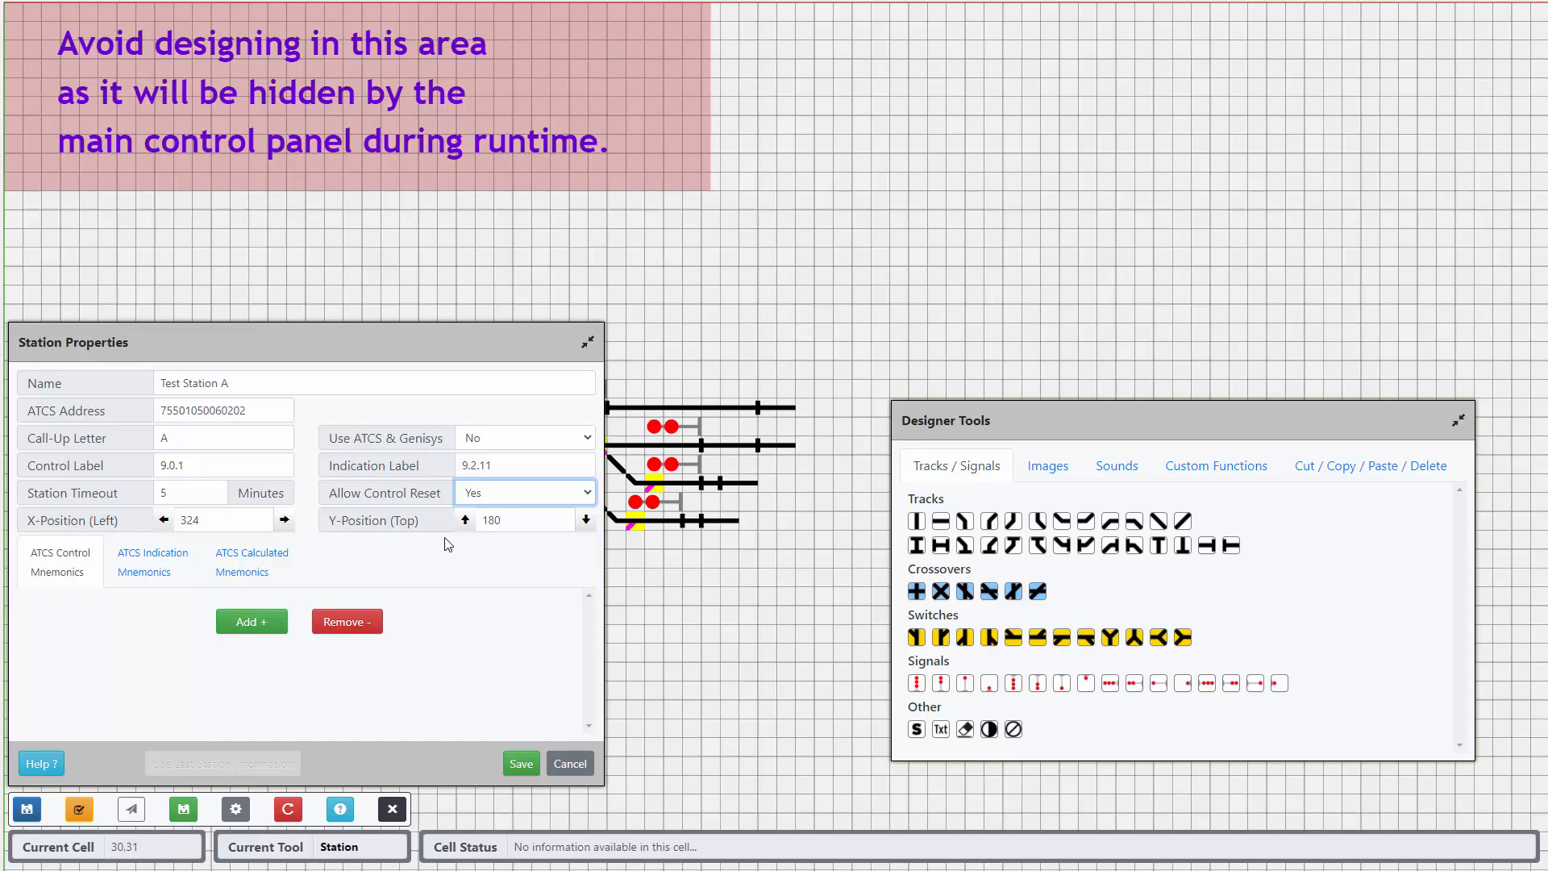
pyautogui.click(622, 720)
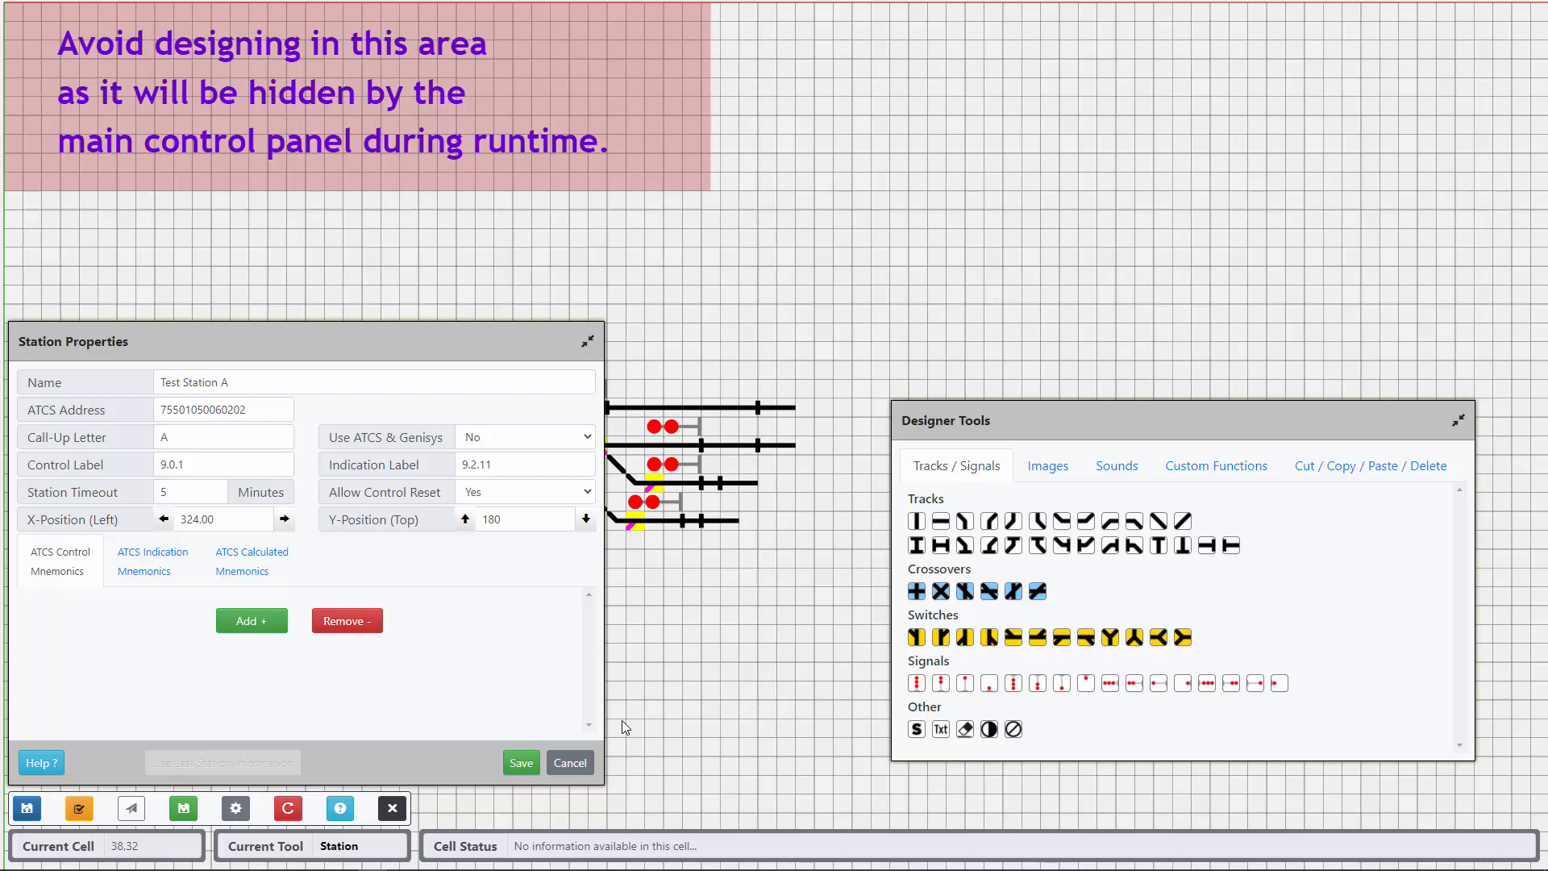
pyautogui.click(231, 525)
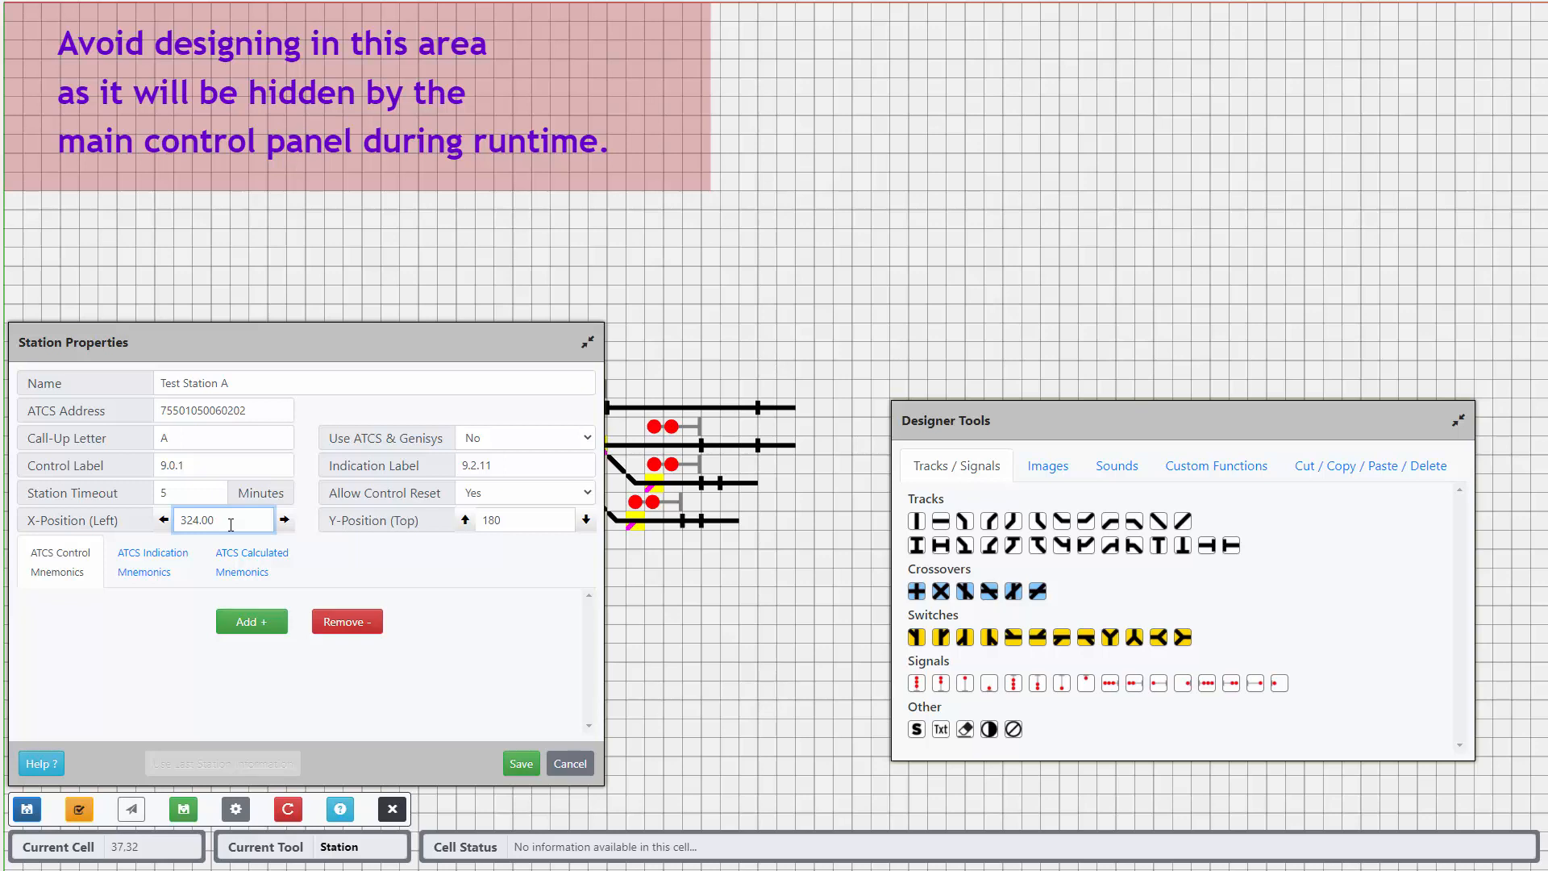
pyautogui.press('Tab')
pyautogui.press('Tab')
pyautogui.press('Tab')
pyautogui.press('Tab')
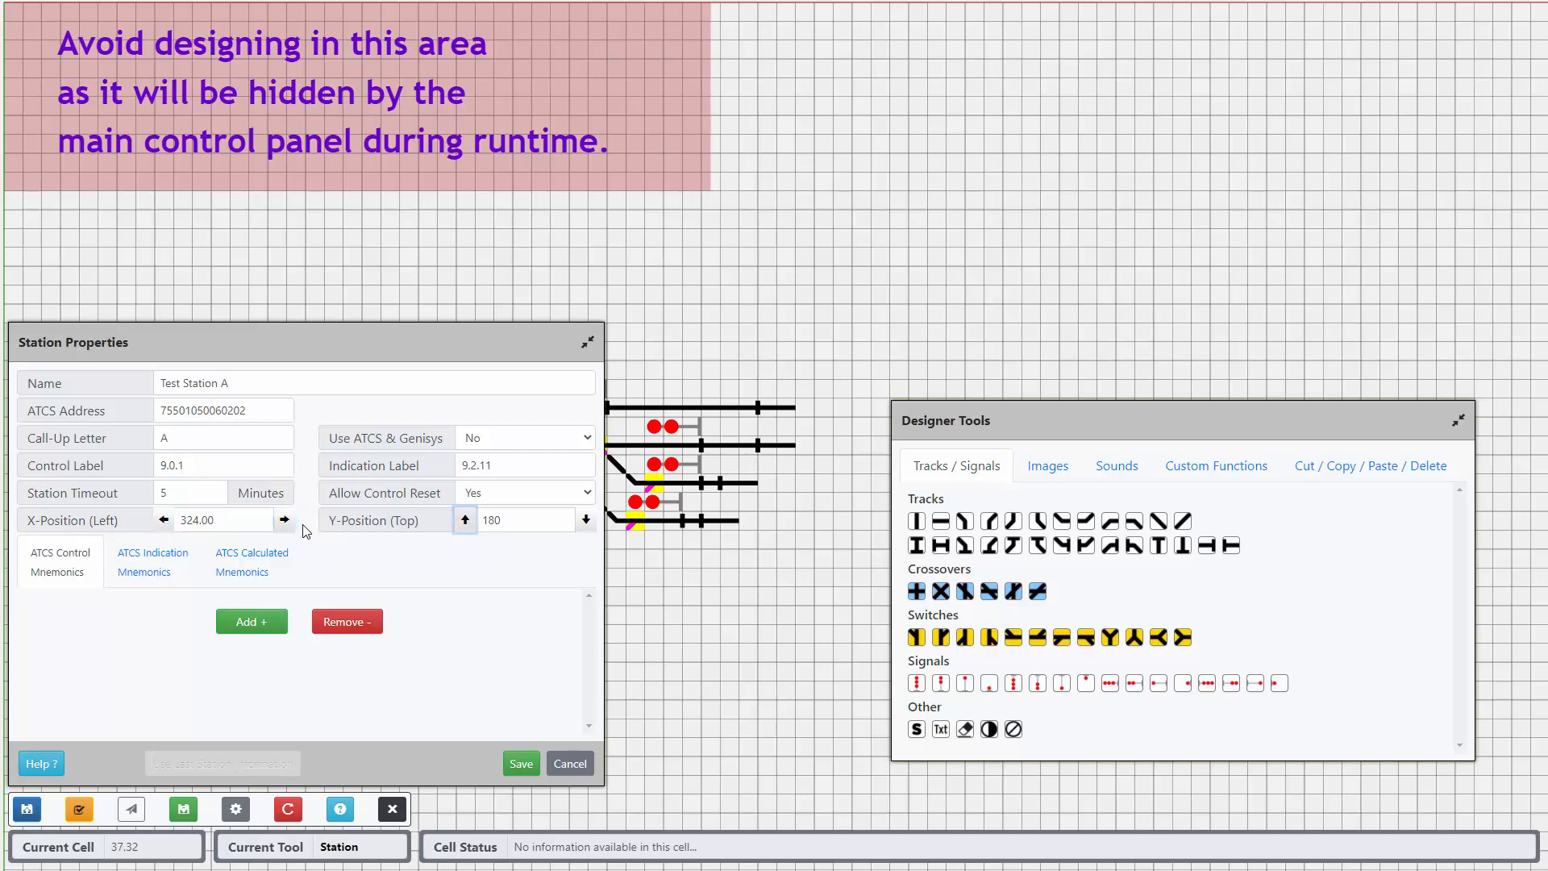
pyautogui.press('Tab')
# Add two rows of ATCS control mnemonics and name the first two fields 1NGZ and 2NGZ.
pyautogui.click(246, 626)
pyautogui.click(241, 668)
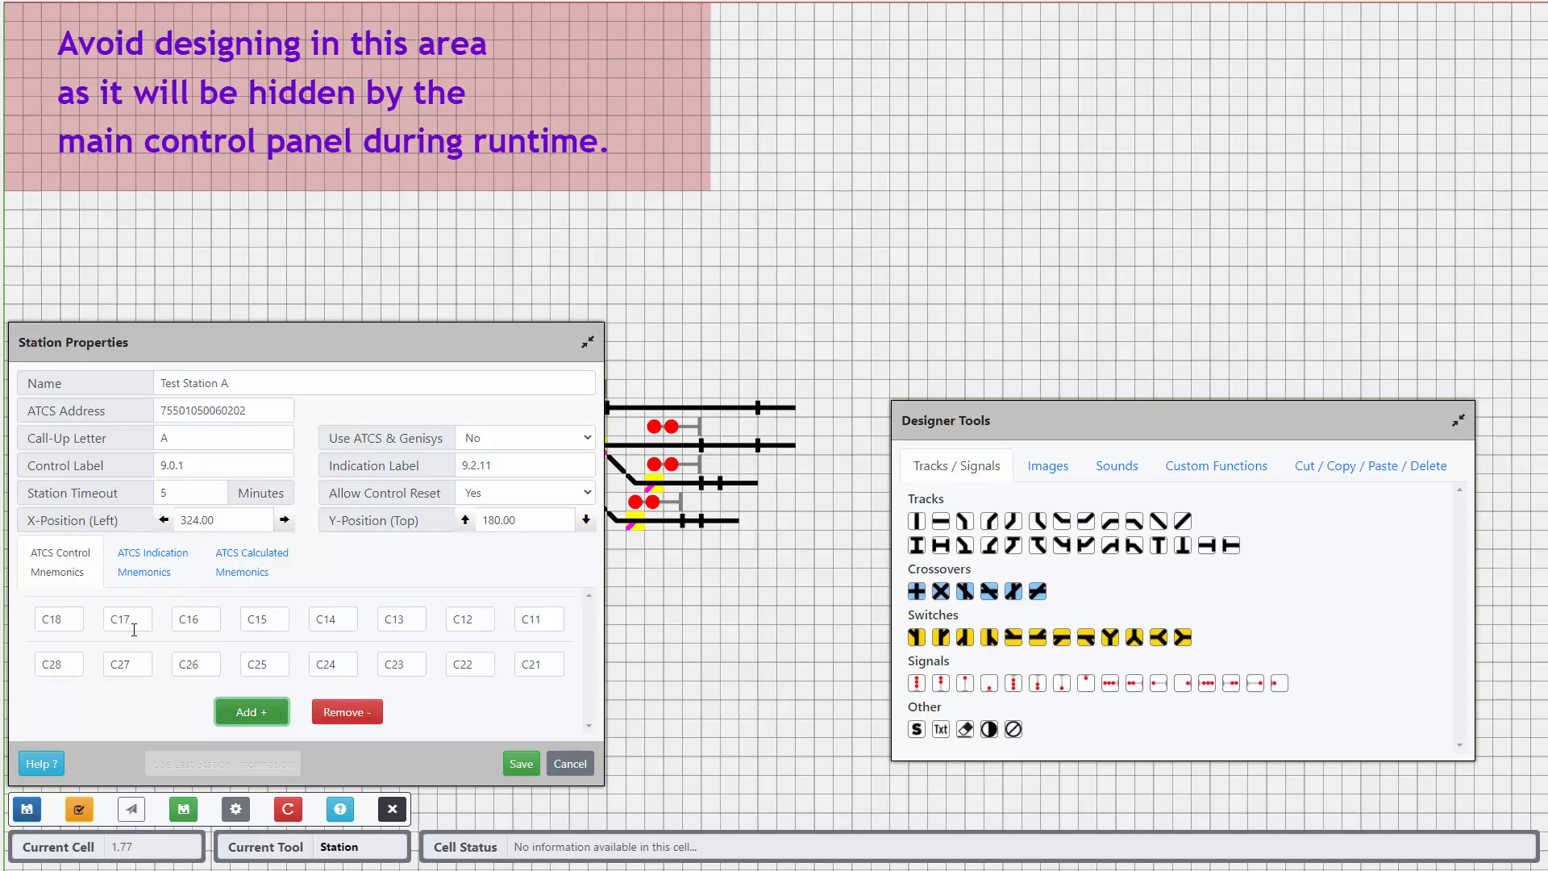
pyautogui.click(65, 619)
pyautogui.write('1N')
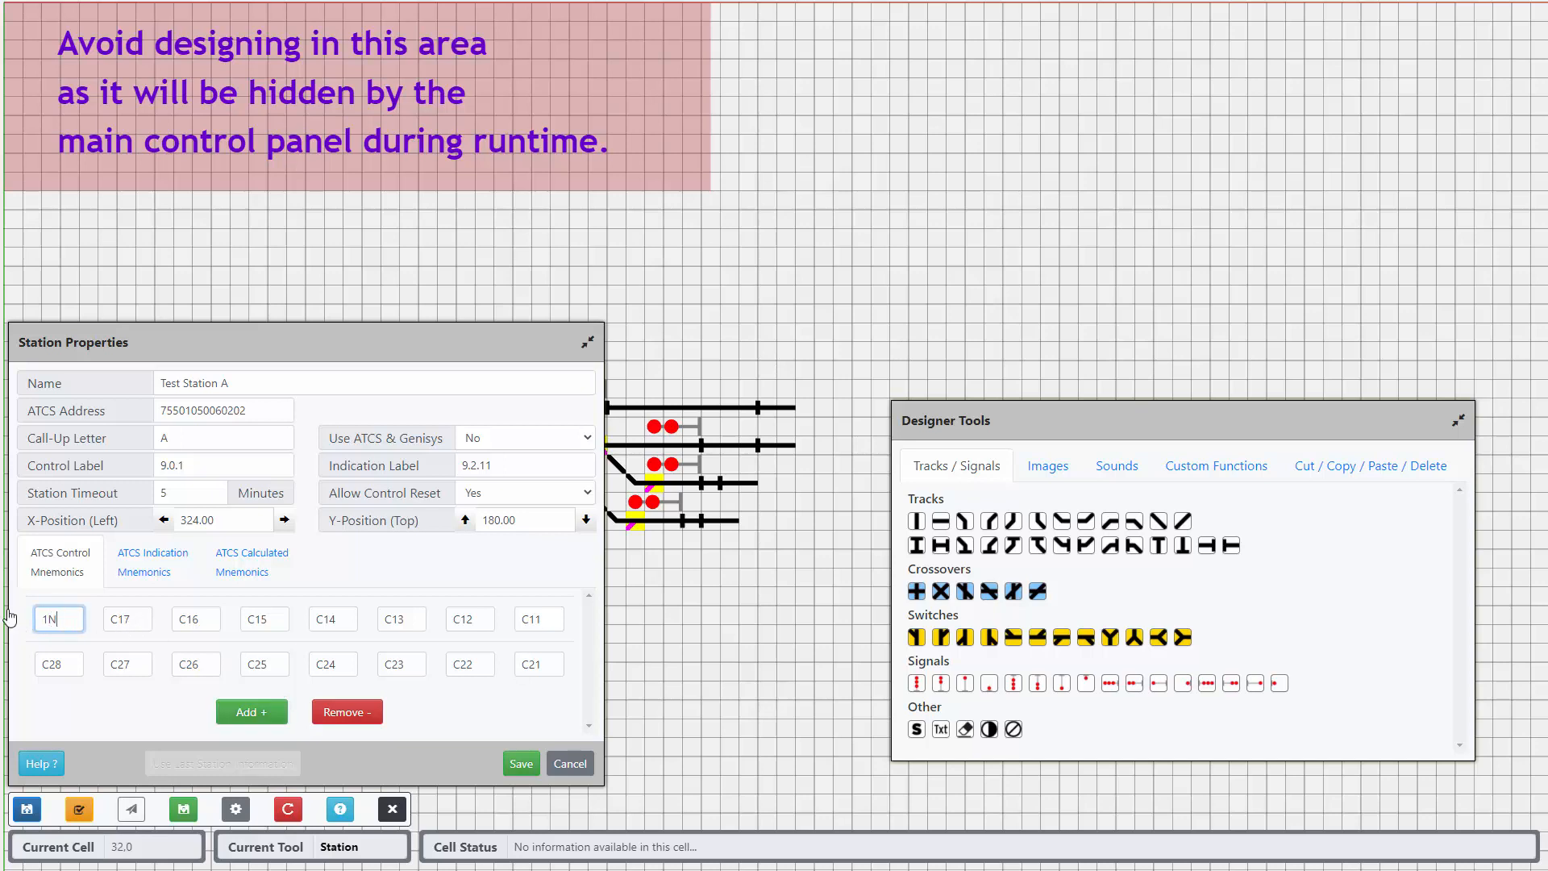
pyautogui.write('GZ')
pyautogui.press('Tab')
pyautogui.write('2NGZ')
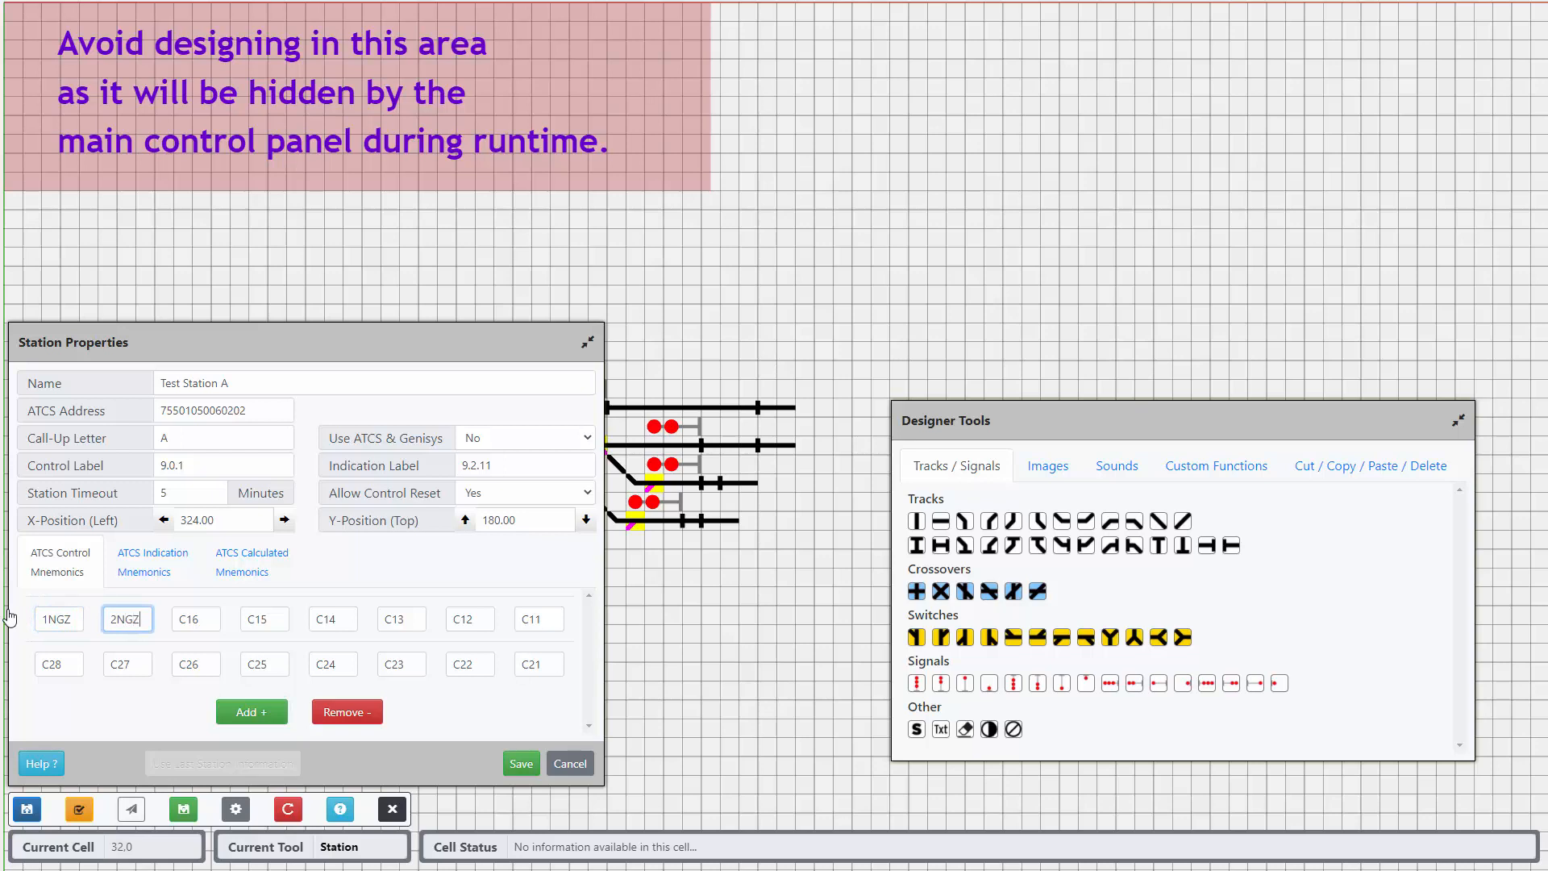
# Name the third and fourth control mnemonics of the first row 2SGZ and 1SGZ.
pyautogui.press('Tab')
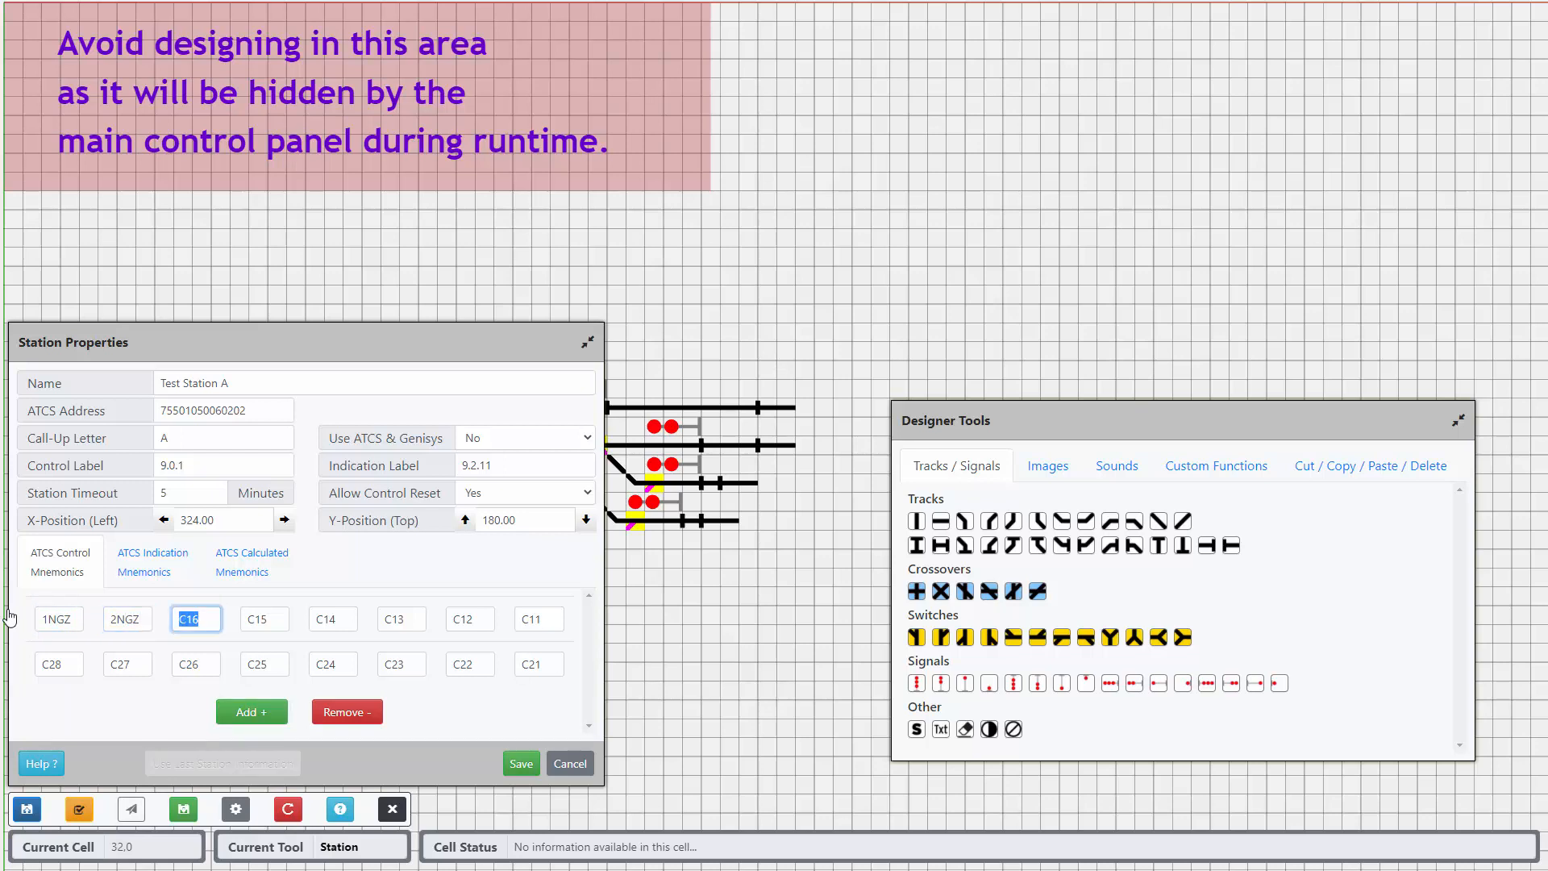
pyautogui.write('2SGZ')
pyautogui.press('Tab')
pyautogui.write('1SGX')
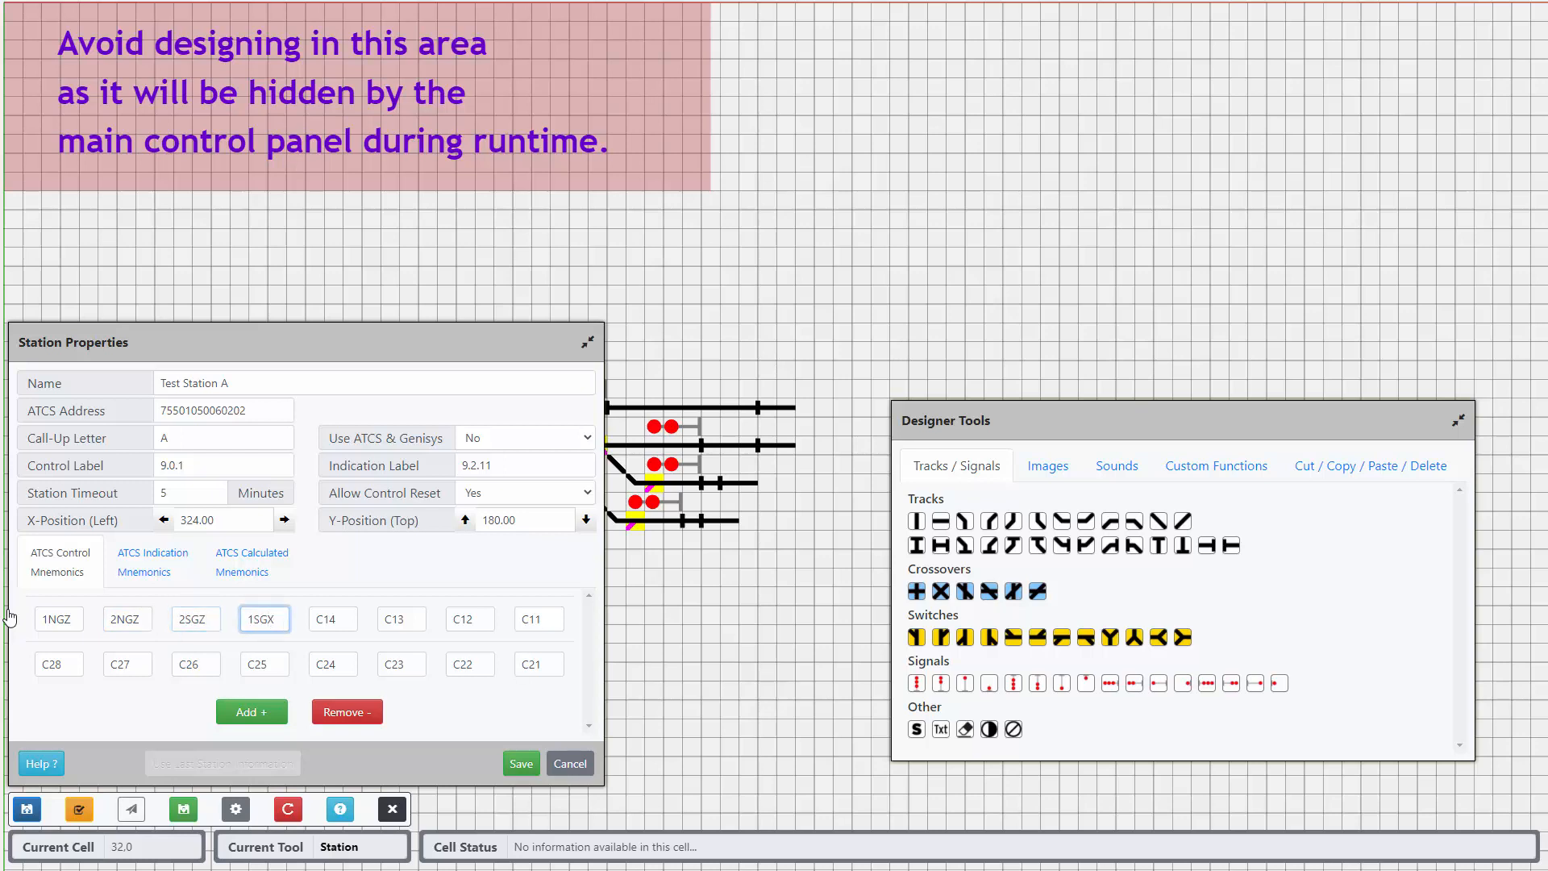
pyautogui.press('BackSpace')
pyautogui.write('Z')
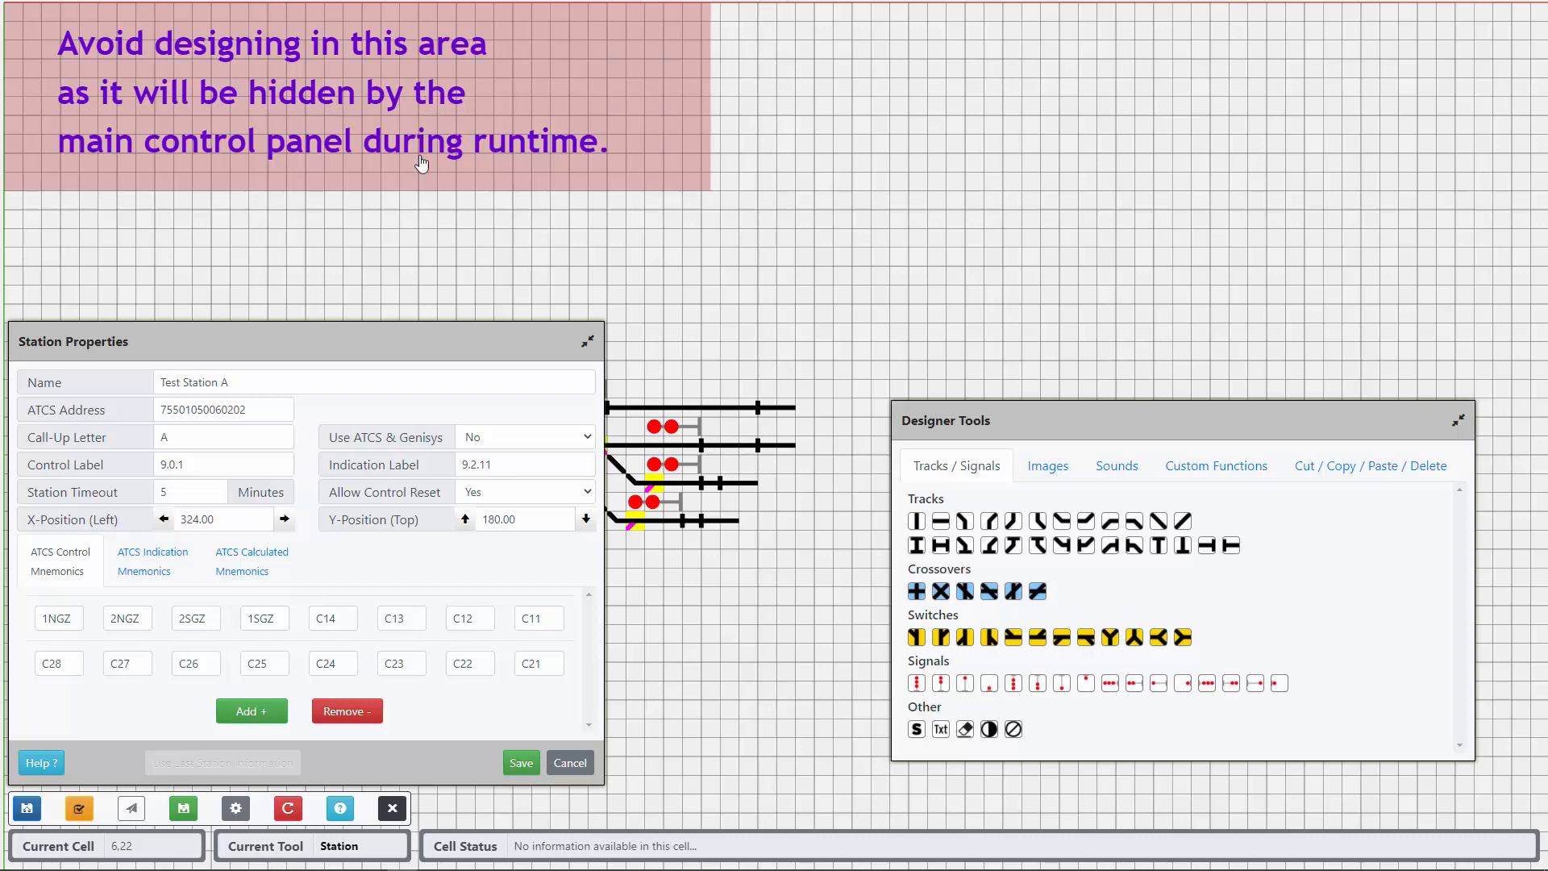
# Switch to Notepad++, copy the entire comma-separated indication mnemonic list, and return to the station properties.
pyautogui.hotkey('alt', 'Tab')
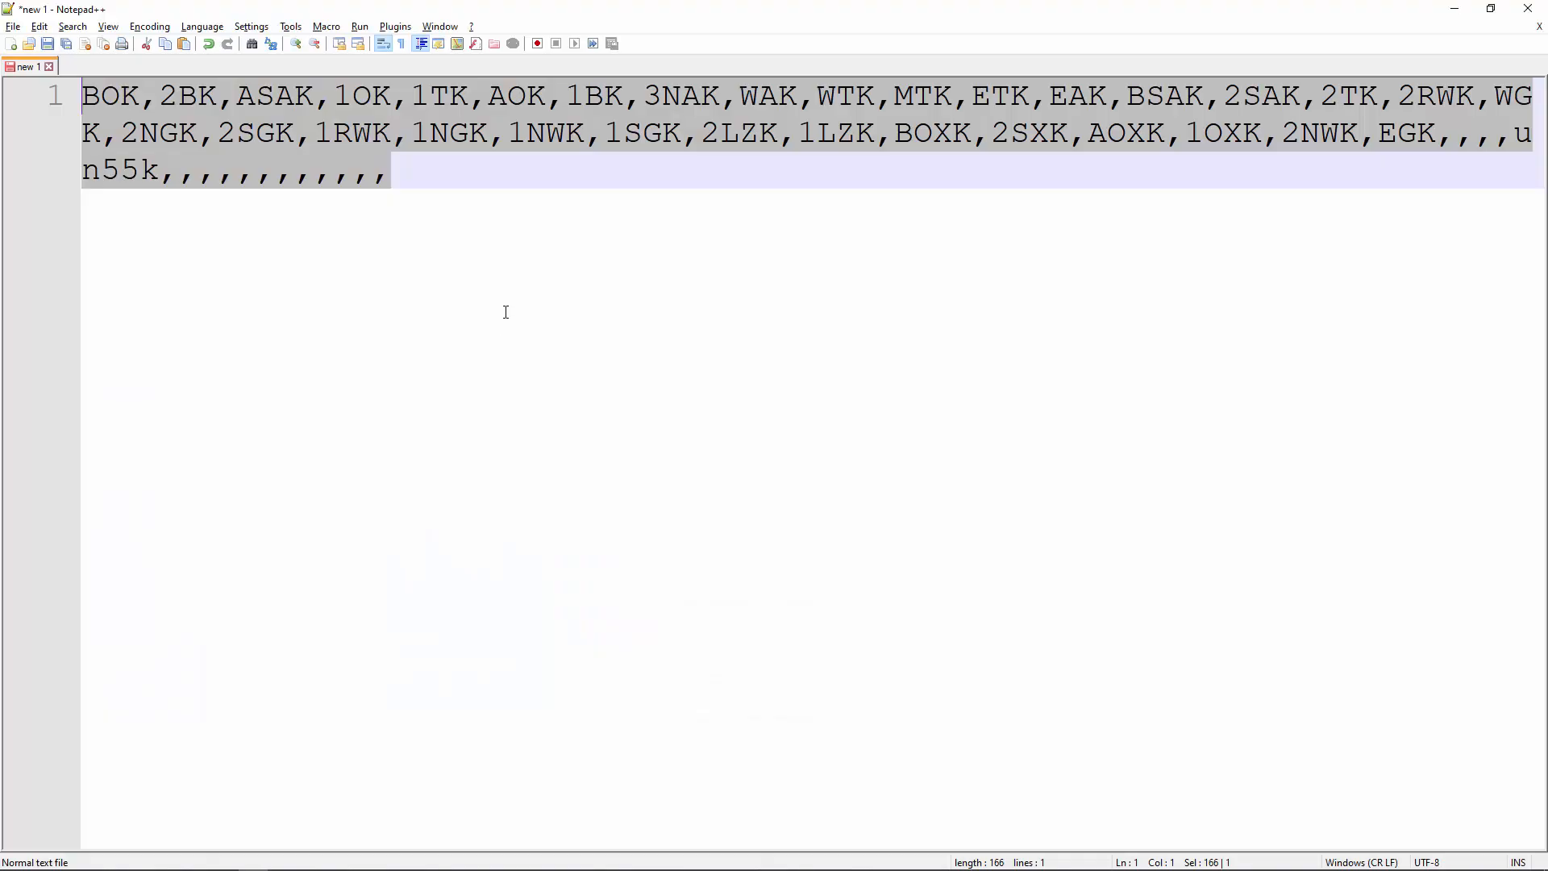
pyautogui.click(498, 283)
pyautogui.hotkey('ctrl', 'a')
pyautogui.hotkey('alt', 'Tab')
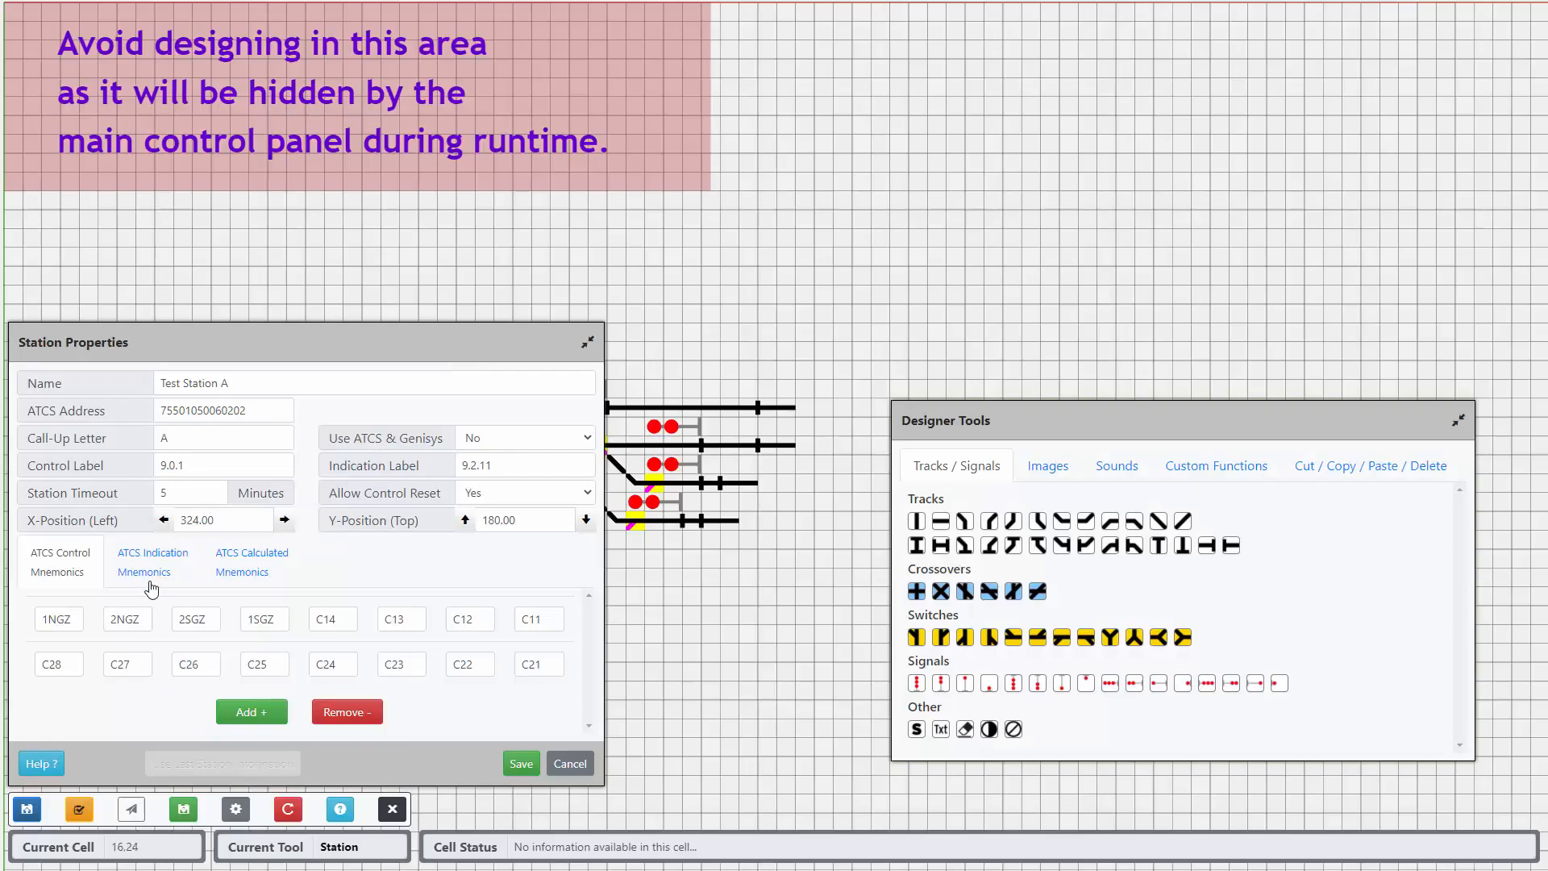
# Paste the copied list into the ATCS indication mnemonics, replacing K18 with BOK and filling the fields that follow.
pyautogui.click(150, 582)
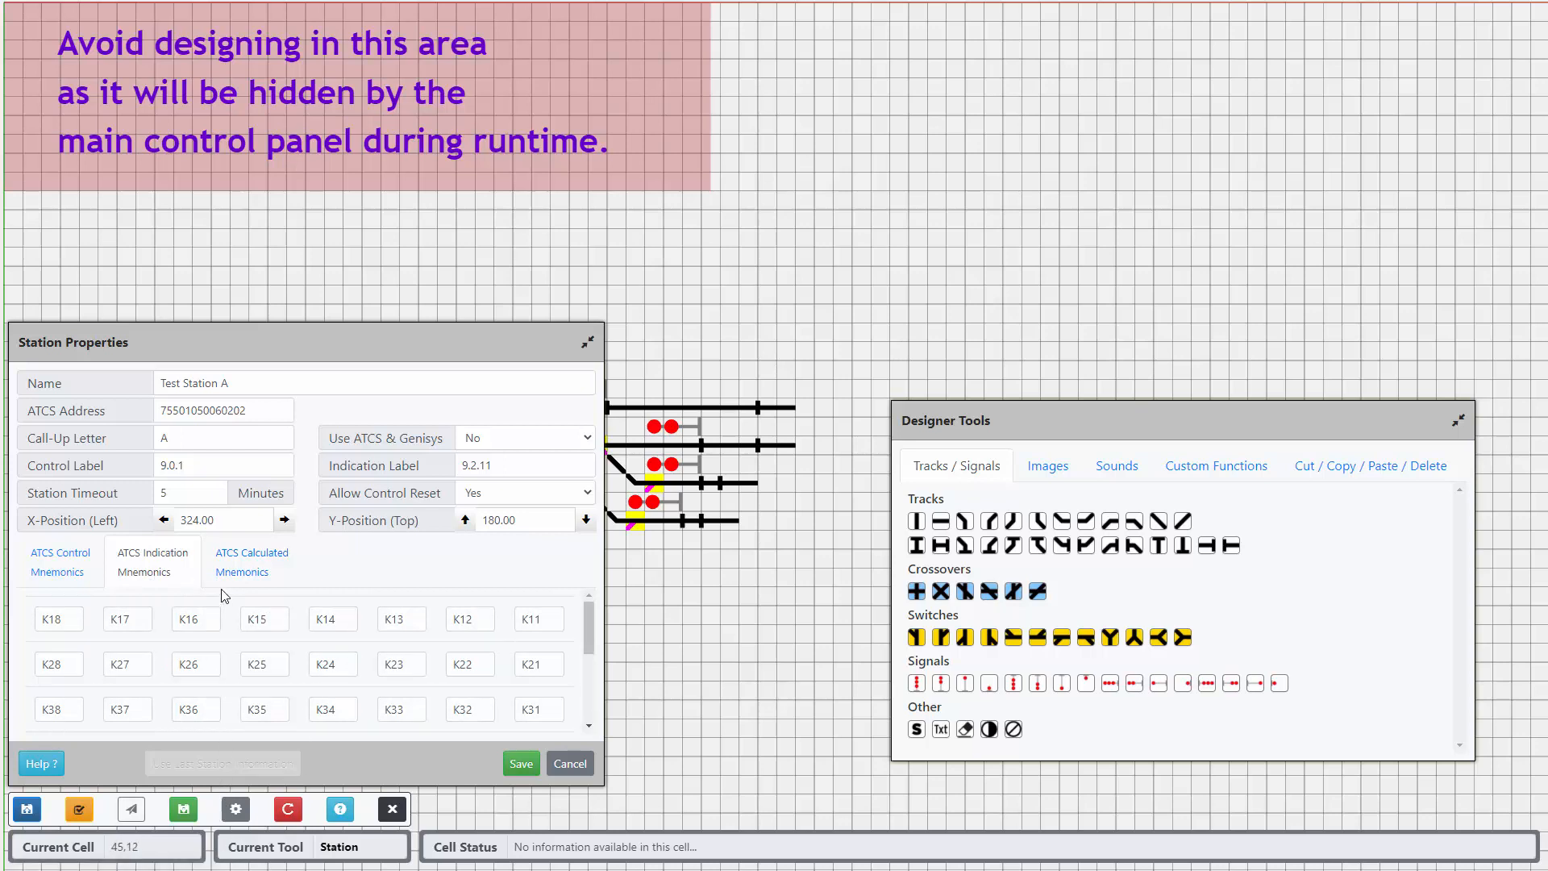
pyautogui.moveTo(65, 619); pyautogui.dragTo(2, 624)
pyautogui.hotkey('ctrl', 'c')
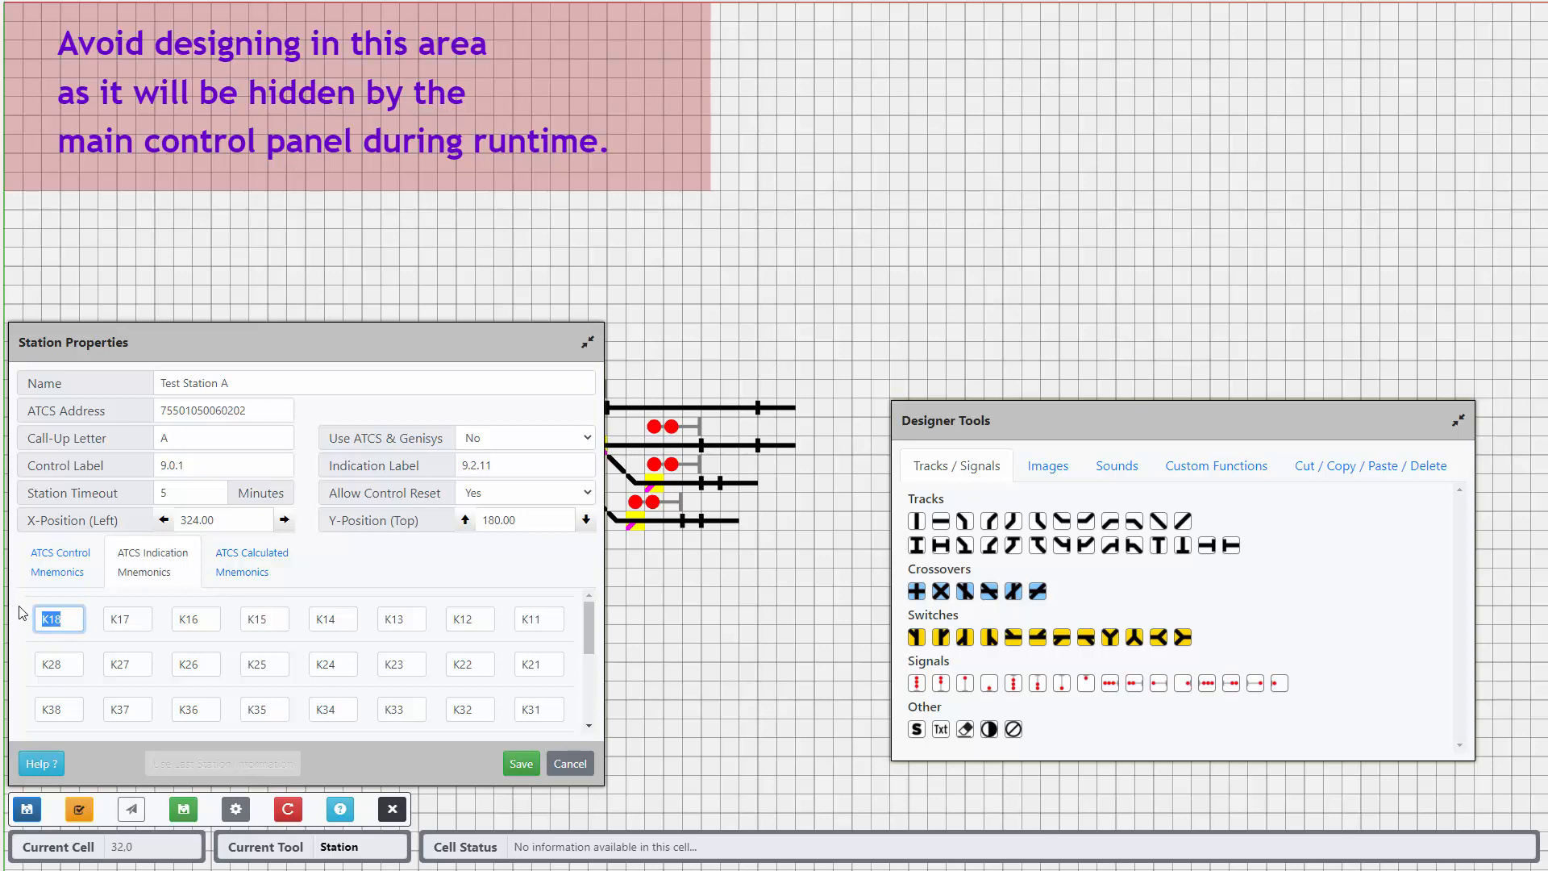
pyautogui.press('BackSpace')
pyautogui.write('BOK')
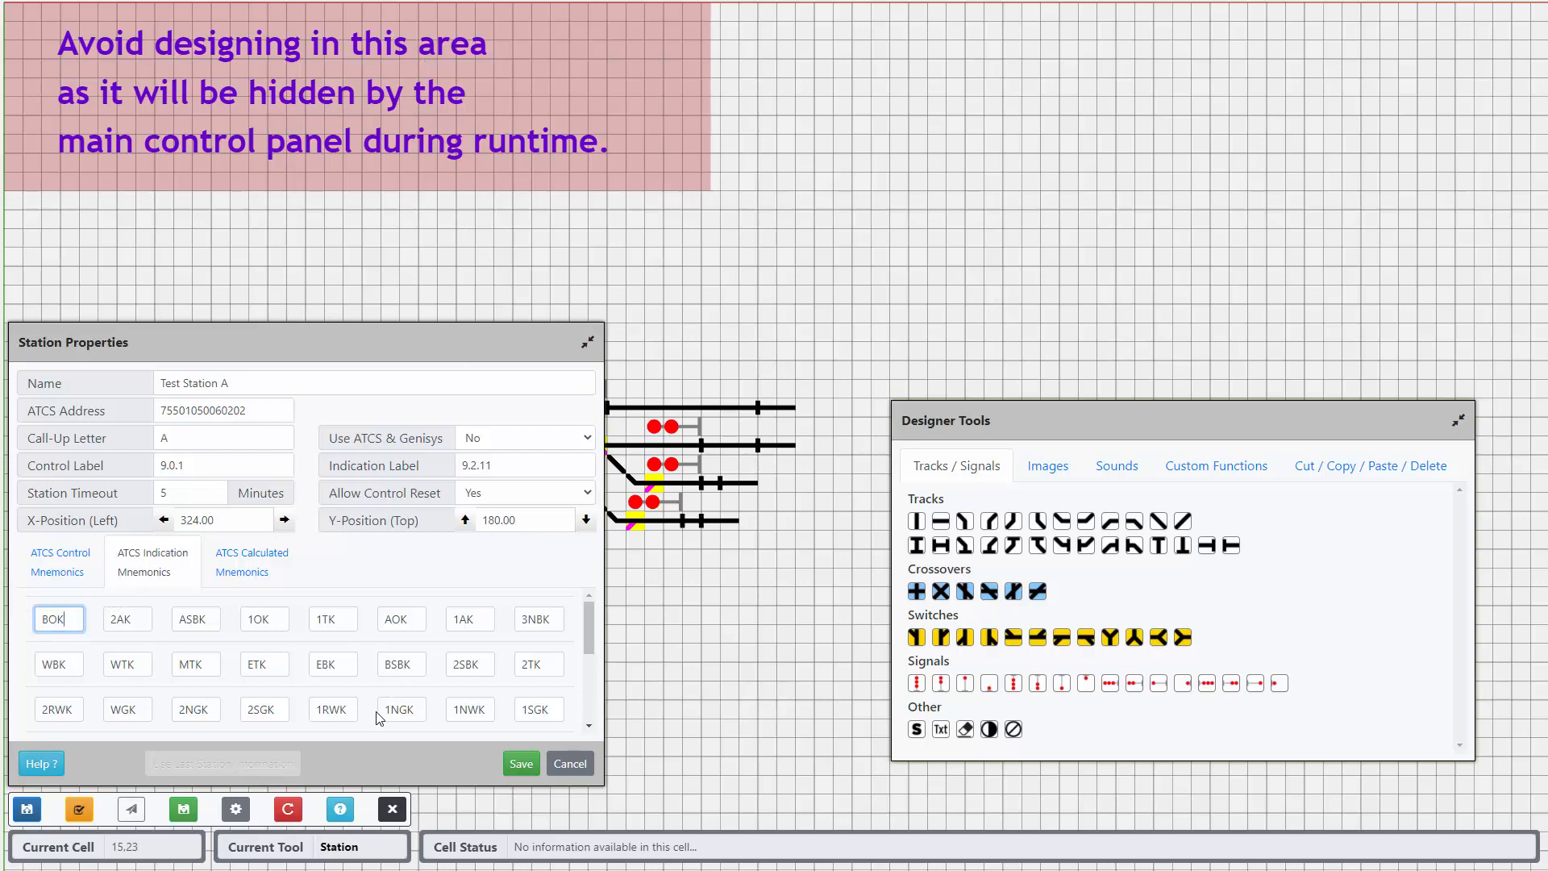
# Reduce the indication mnemonics to a single row and try to paste the full list into it.
pyautogui.scroll(-5, 347, 725)
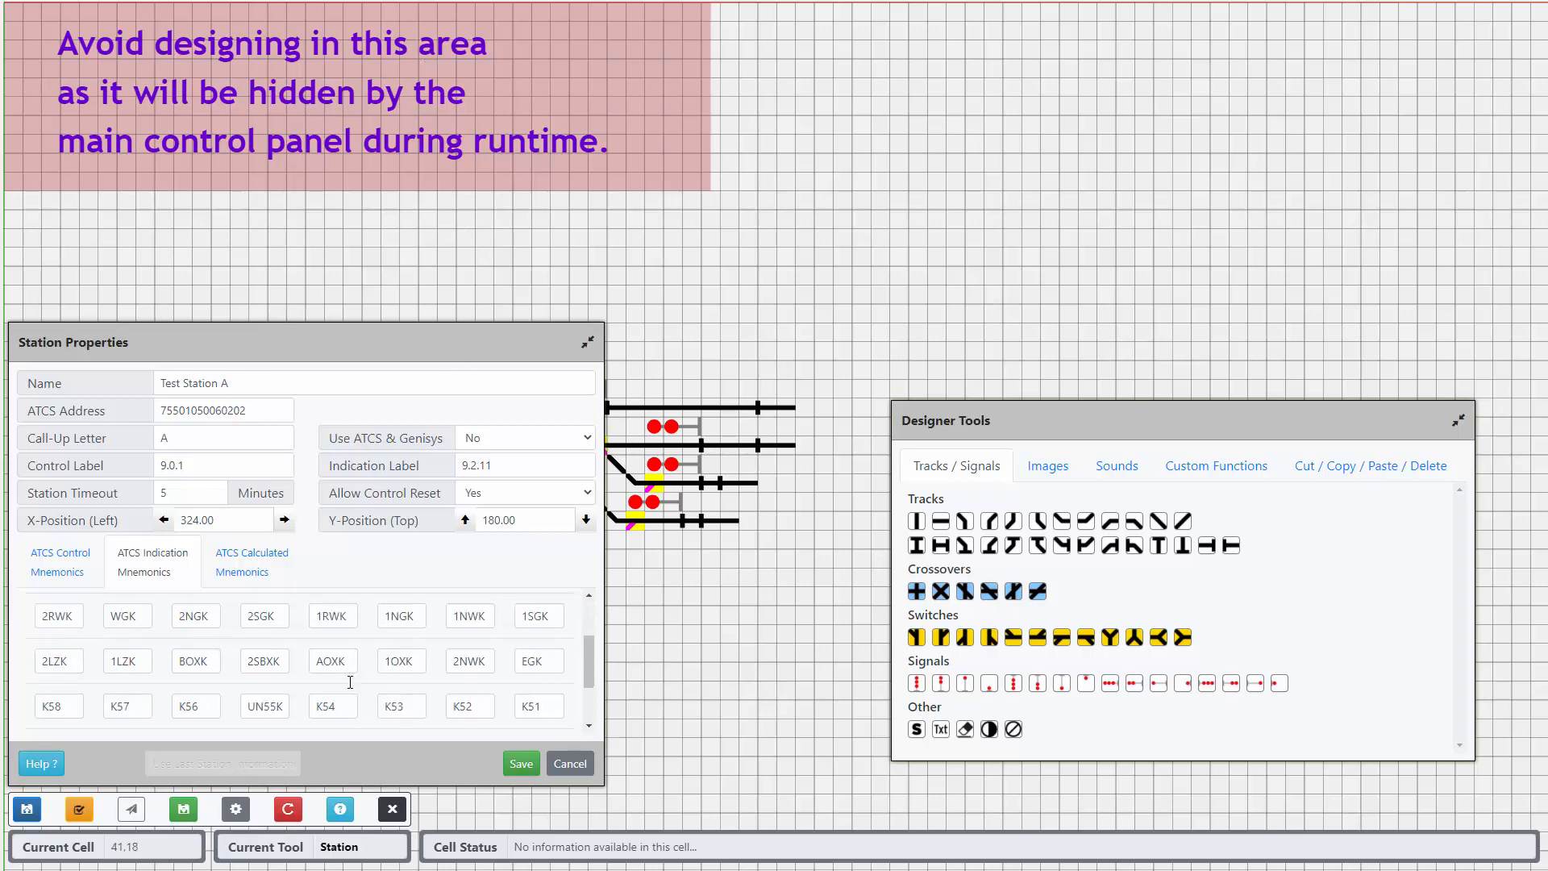
pyautogui.click(347, 712)
pyautogui.click(77, 620)
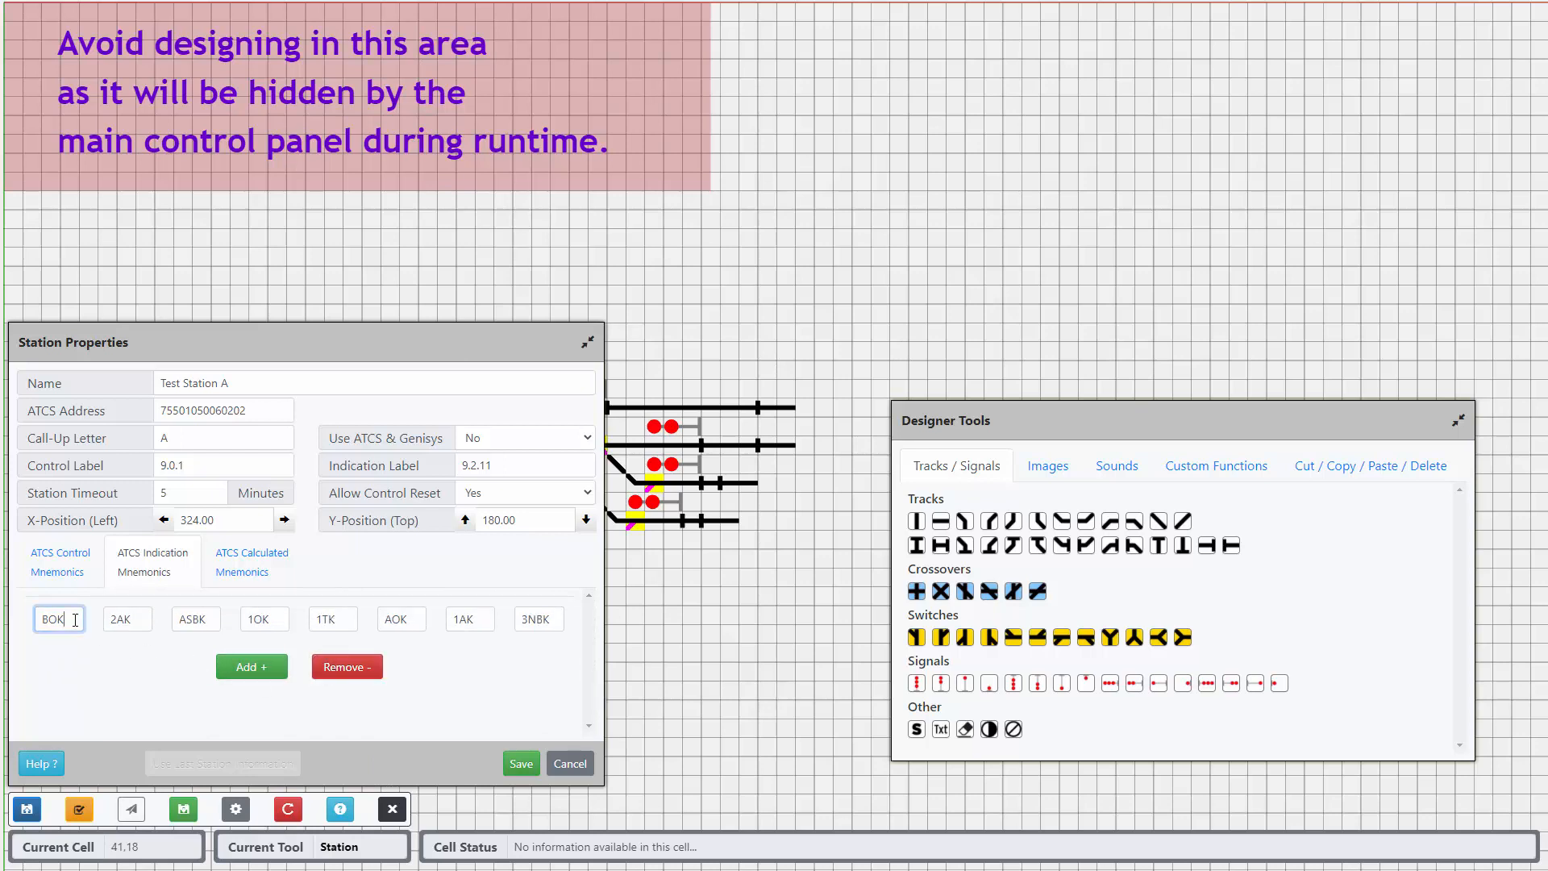
pyautogui.hotkey('ctrl', 'a')
pyautogui.hotkey('ctrl', 'v')
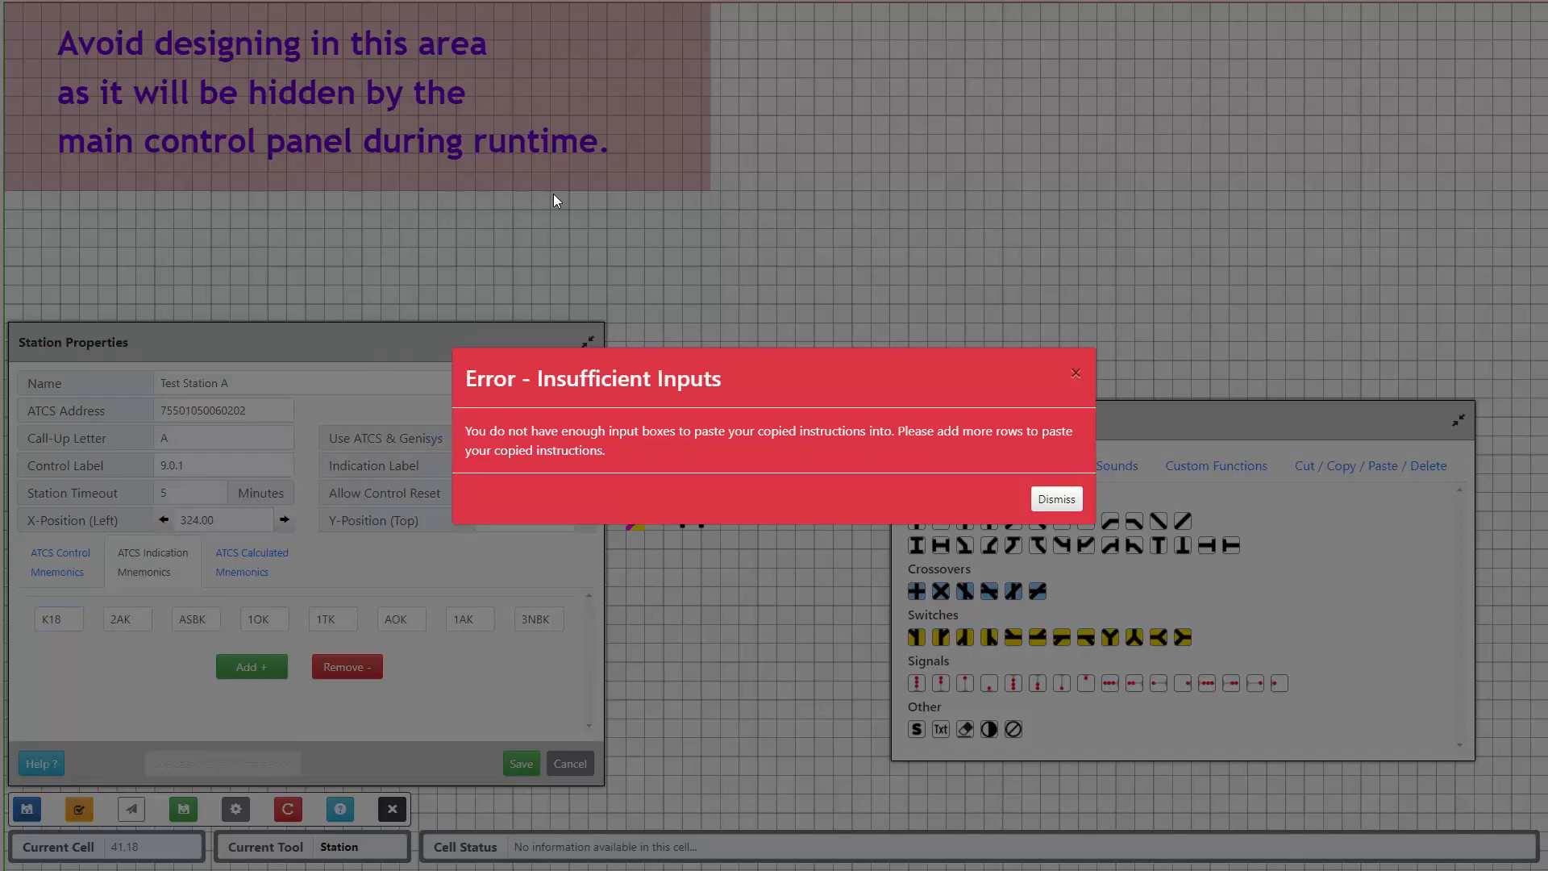
pyautogui.click(1056, 499)
# Add more indication mnemonic rows, paste the full list from BOK onward into them, and save the station.
pyautogui.click(251, 666)
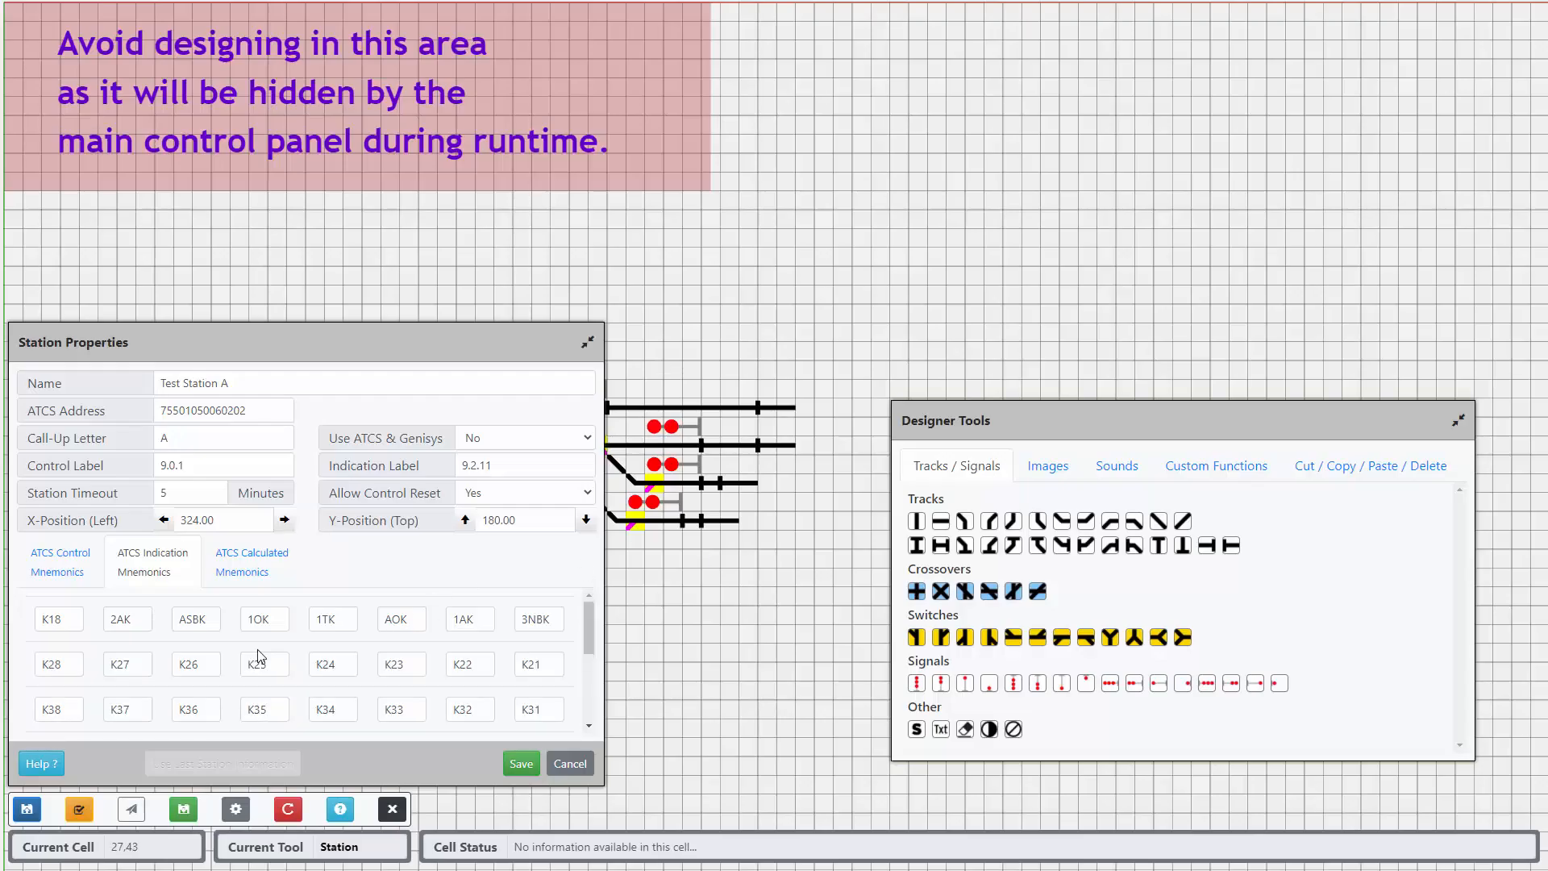
pyautogui.doubleClick(57, 618)
pyautogui.write('BOK 2AK ASBK 1OK 1TK AOK 1AK 3NBK WBK WTK MTK ETK EBK BSBK 2SBK 2TK 2RWK WGK 2NGK 2SGK 1RWK 1NGK 1NWK 1SGK')
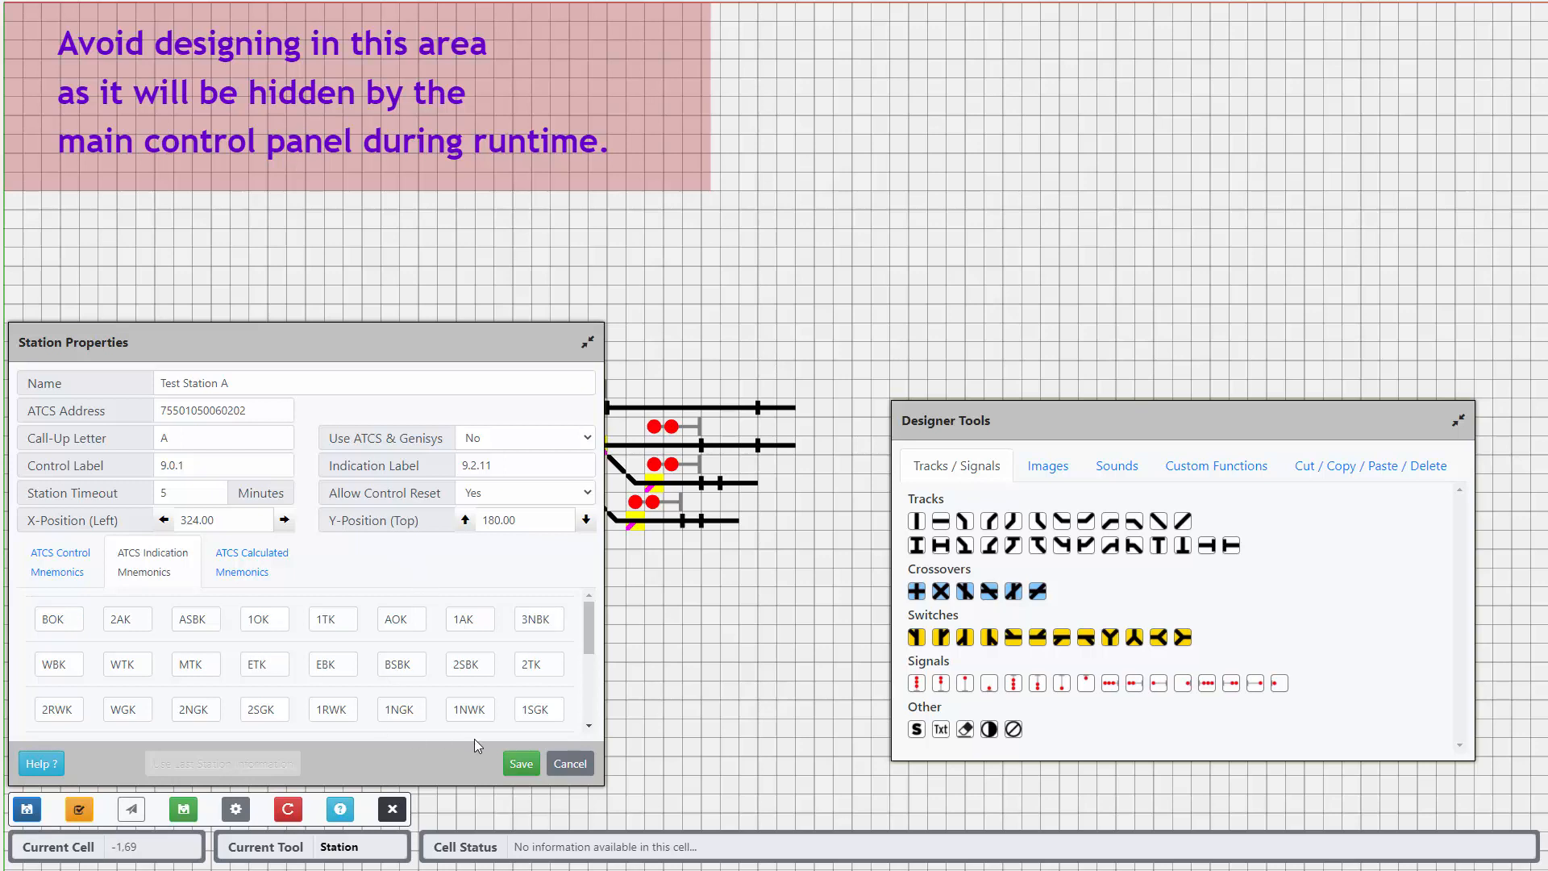
pyautogui.click(522, 764)
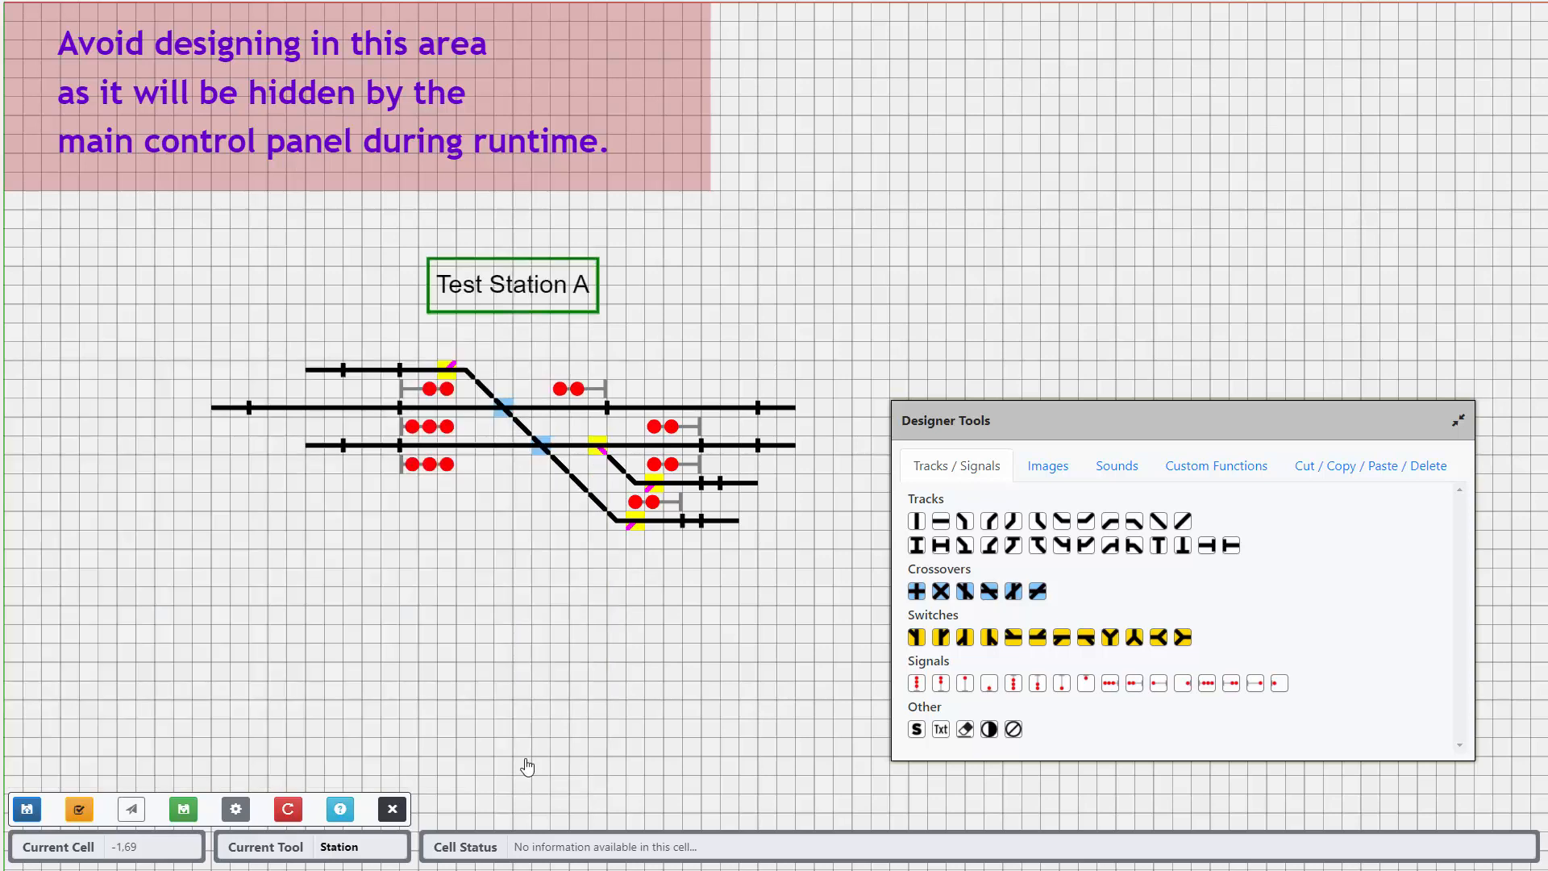